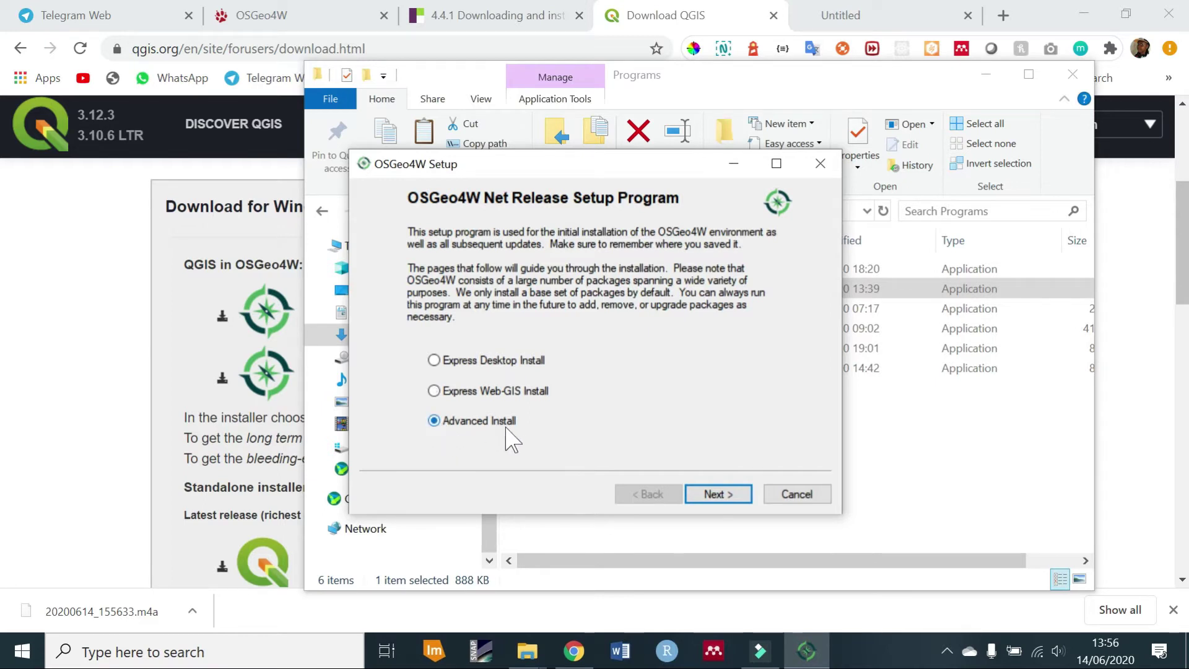
left_click(718, 494)
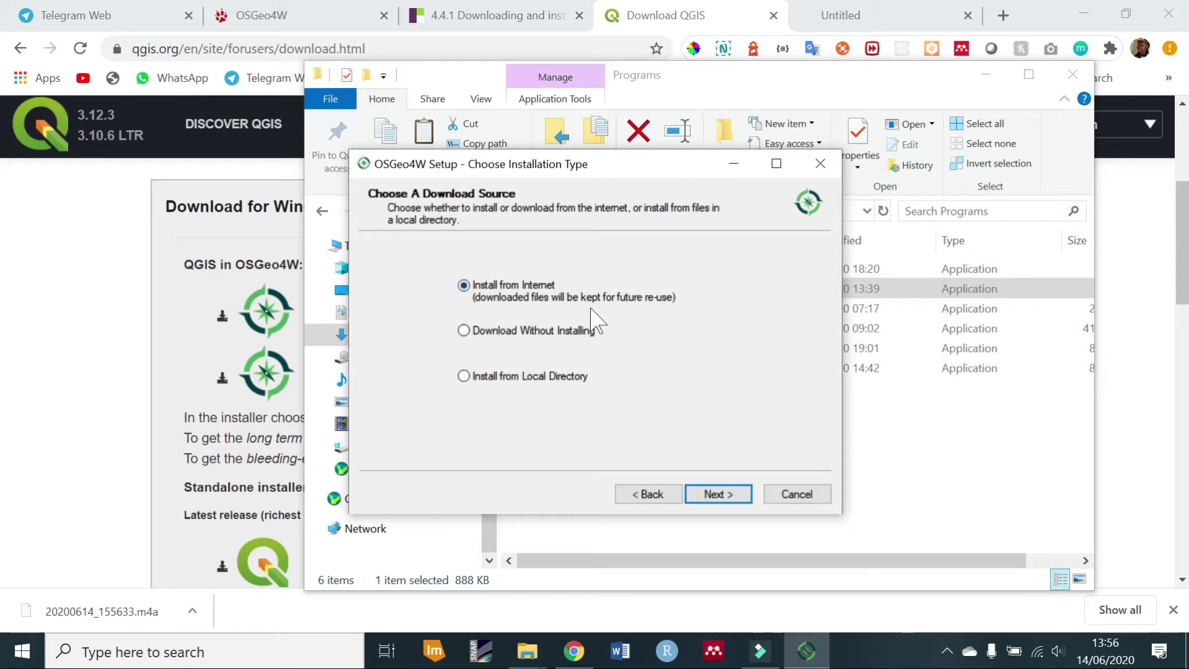
left_click(719, 494)
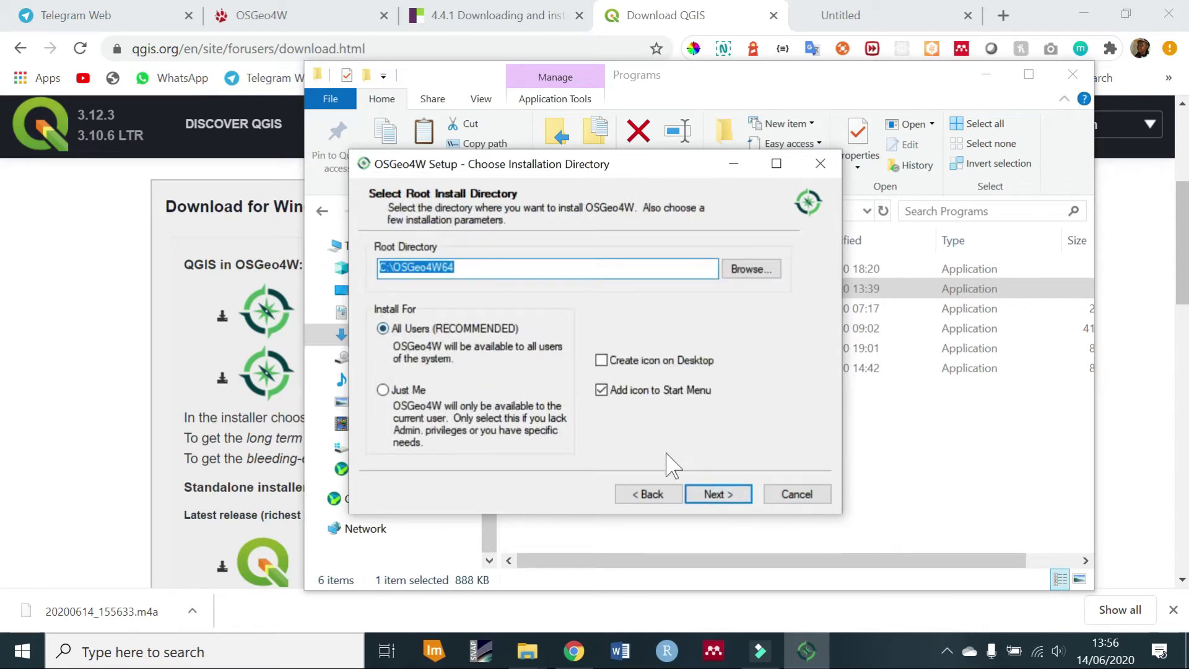
left_click(718, 496)
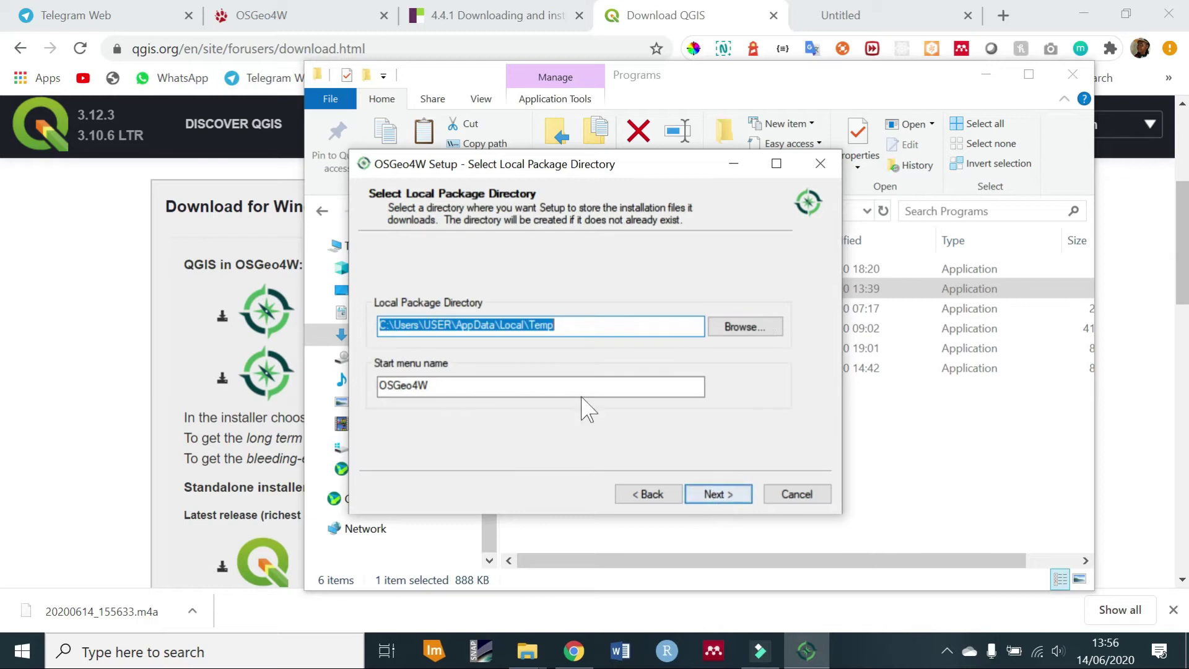
left_click(719, 494)
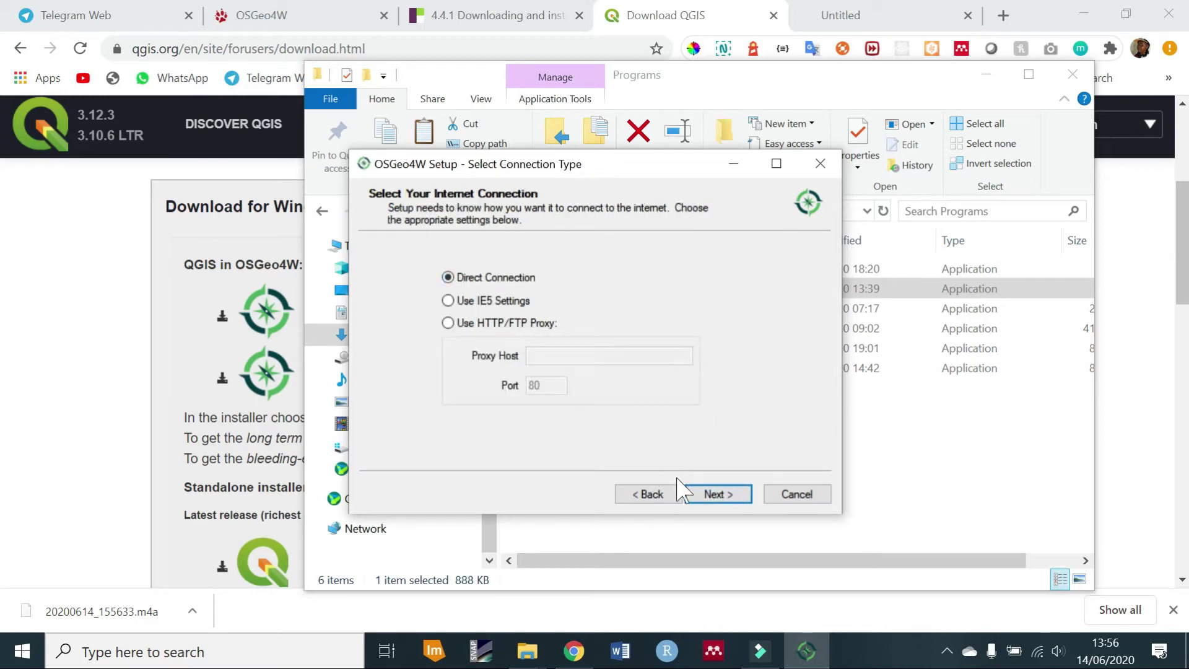
left_click(718, 495)
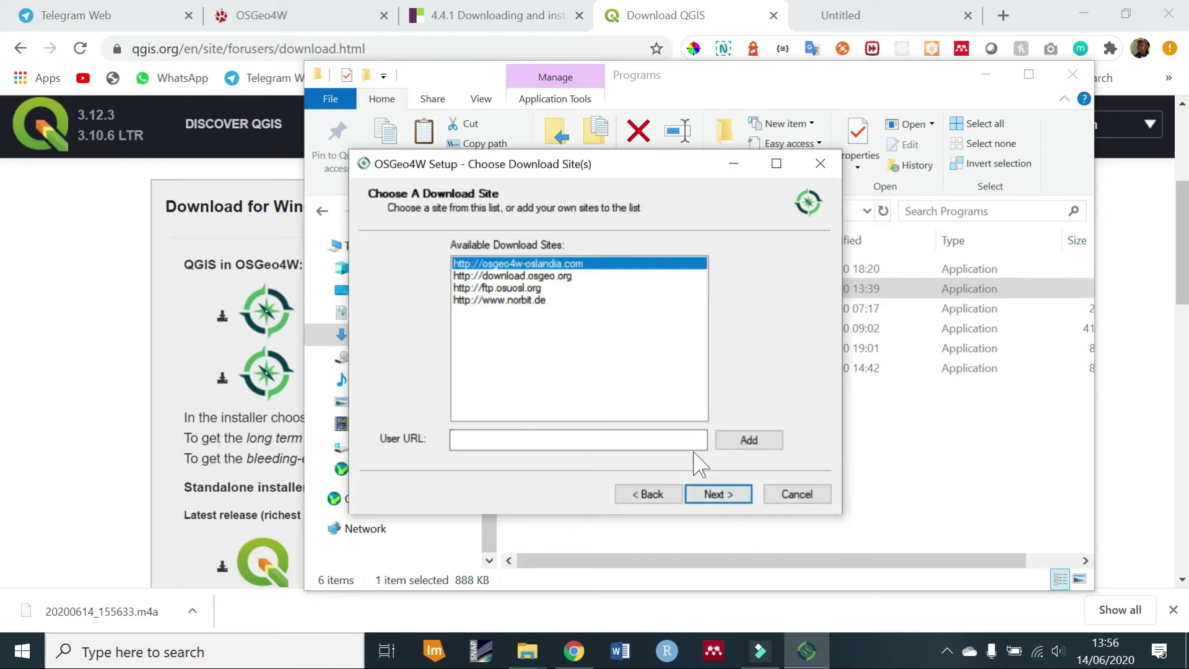
left_click(724, 493)
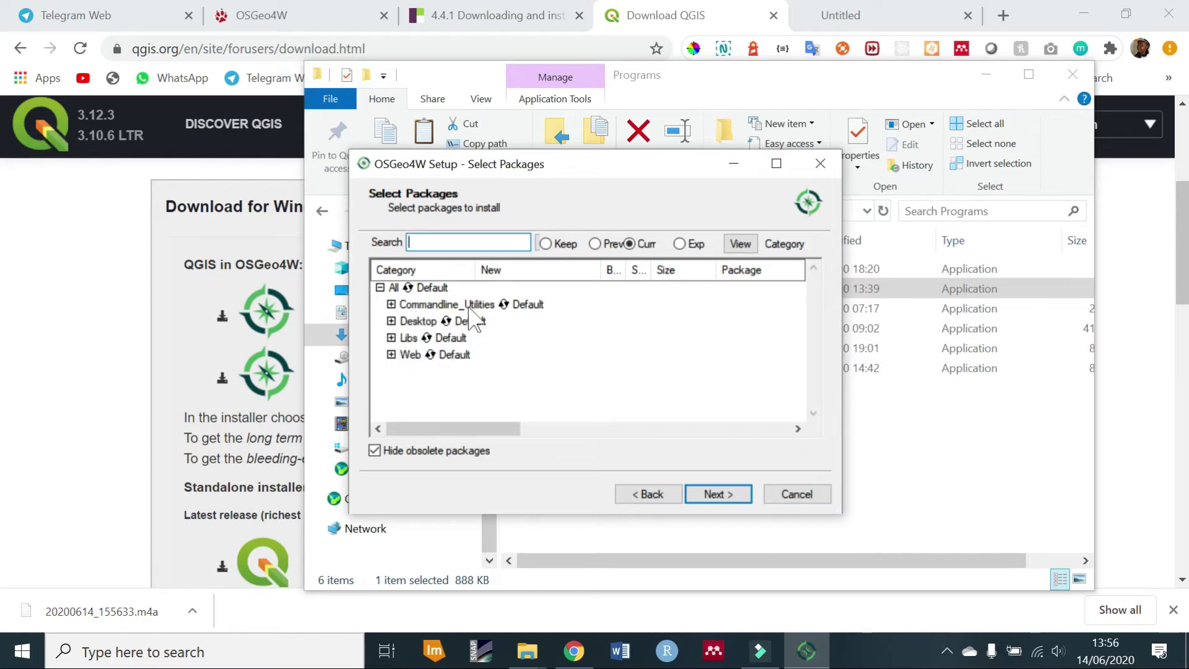
- Choose the gdal package (The GDAL/OGR library and commandline tools) under Commandline_Utilities for installation and submit the package selection
left_click(391, 304)
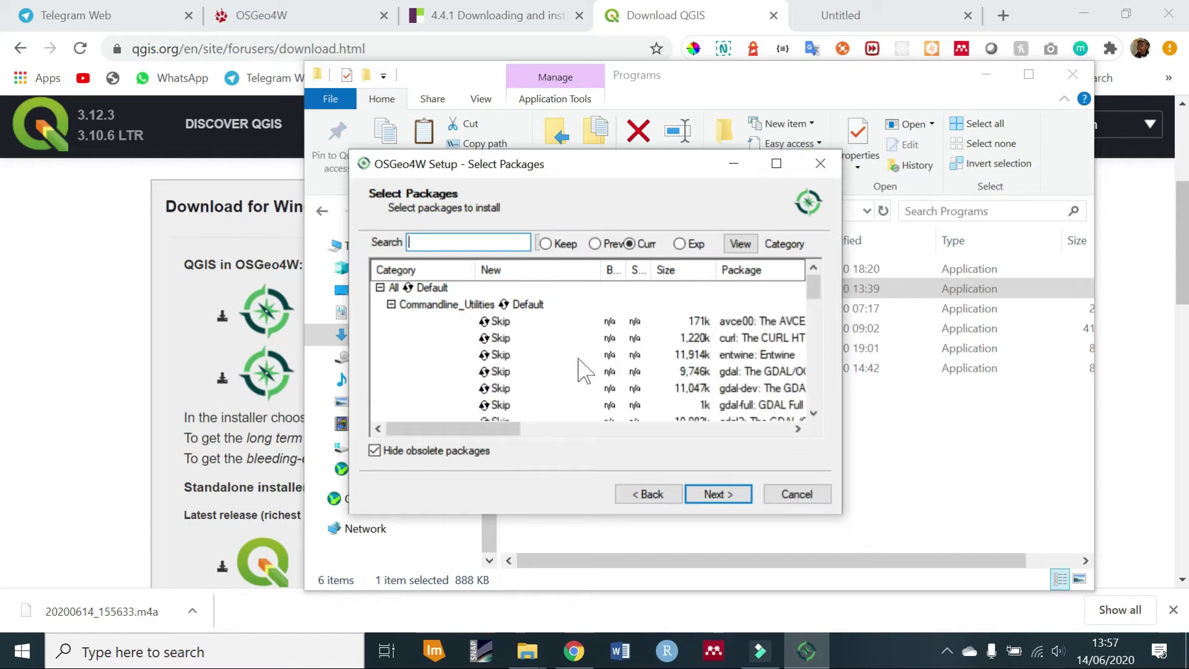
left_click_drag(523, 430, 675, 339)
scroll(675, 339, "down", 1)
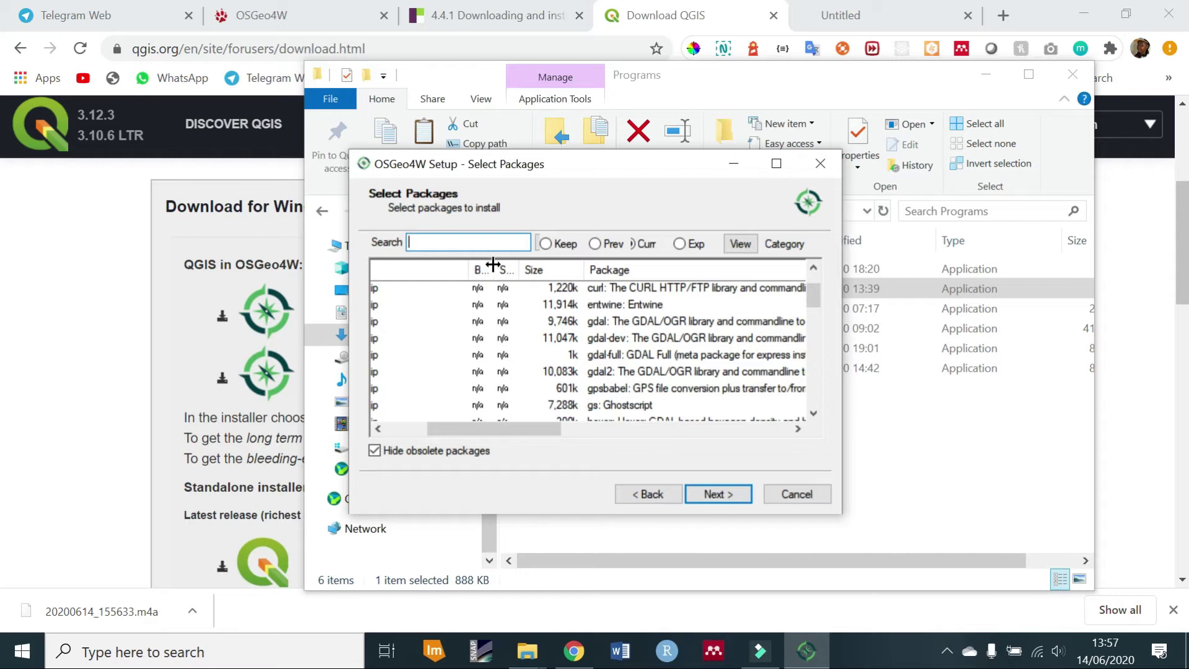
left_click_drag(505, 265, 588, 273)
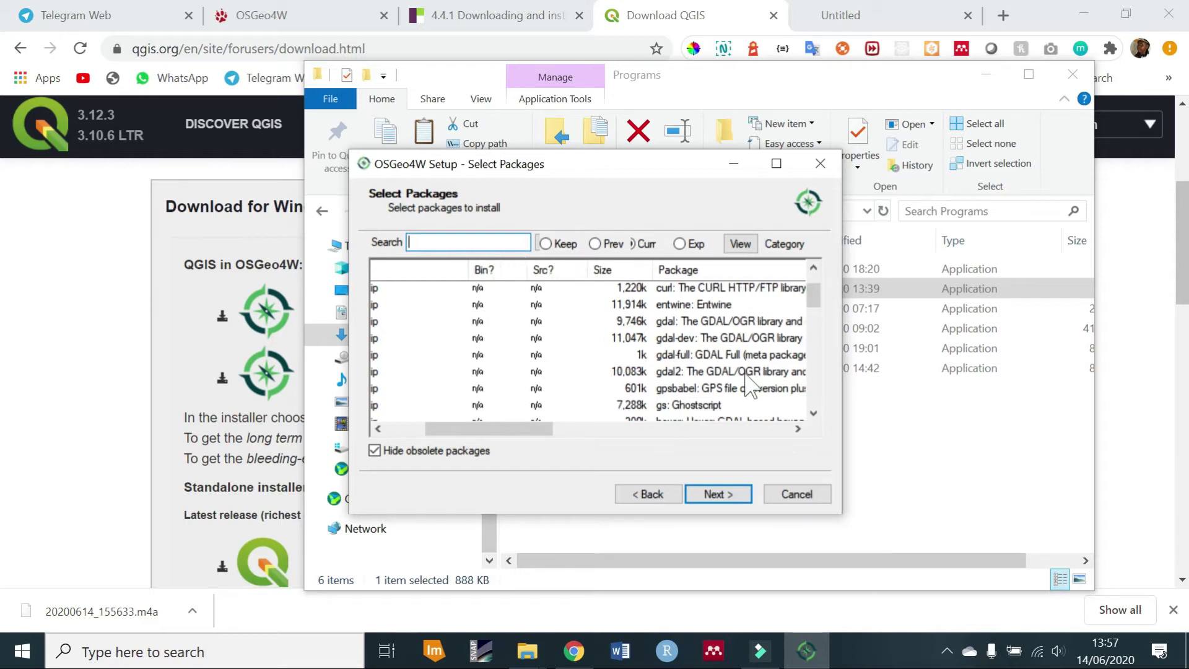
key("super+Up")
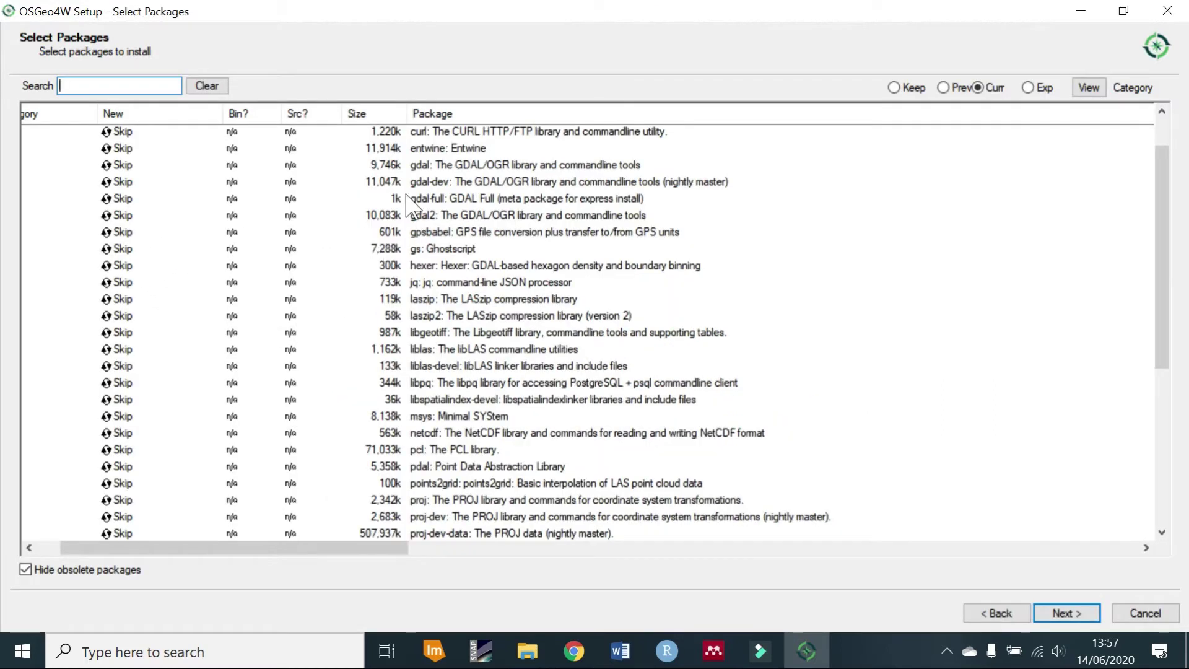
left_click(113, 166)
left_click(1062, 613)
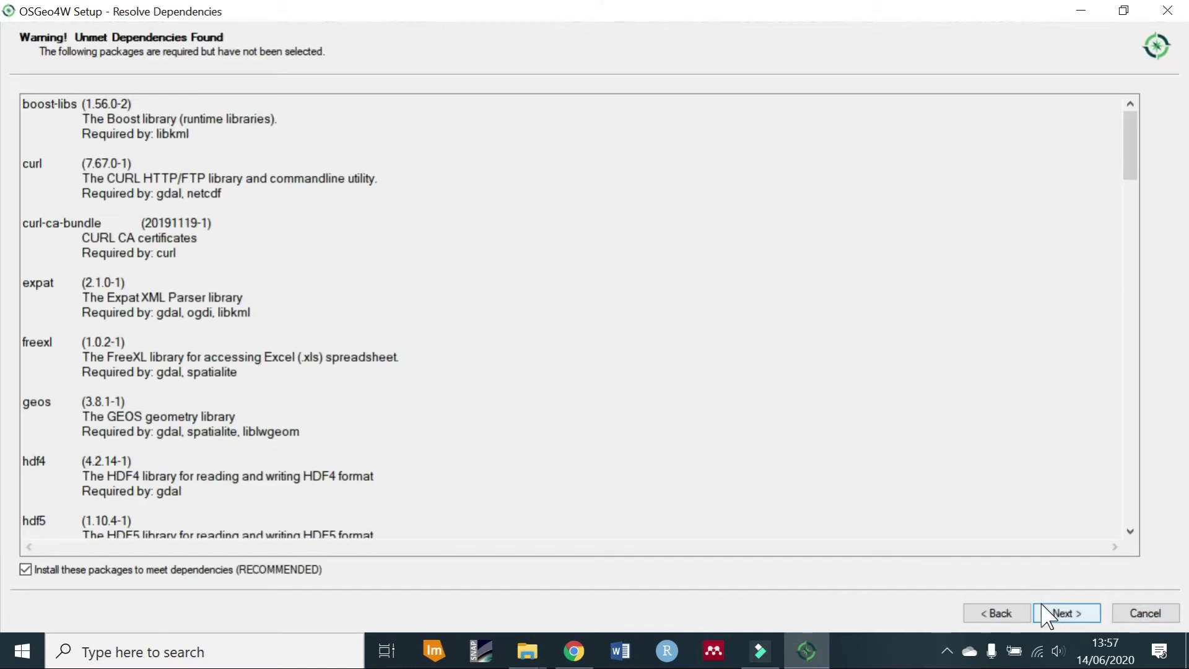
- Review the unmet dependencies and accept installing the recommended packages that satisfy them
scroll(1003, 545, "down", 10)
scroll(570, 316, "down", 15)
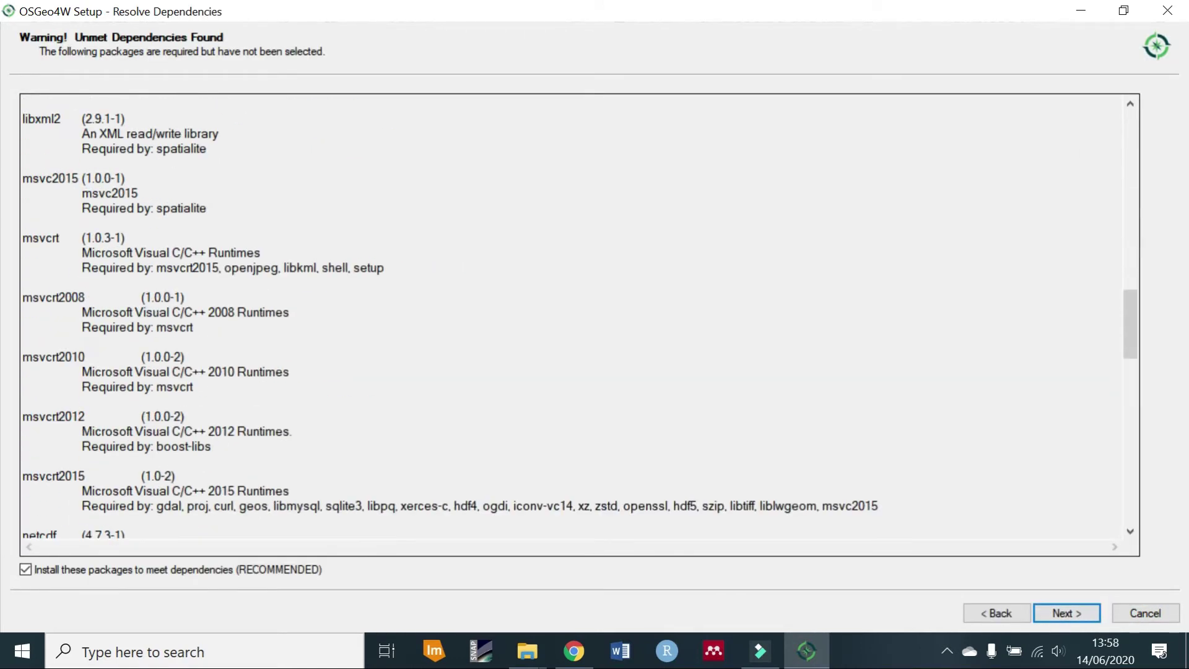
left_click(1068, 613)
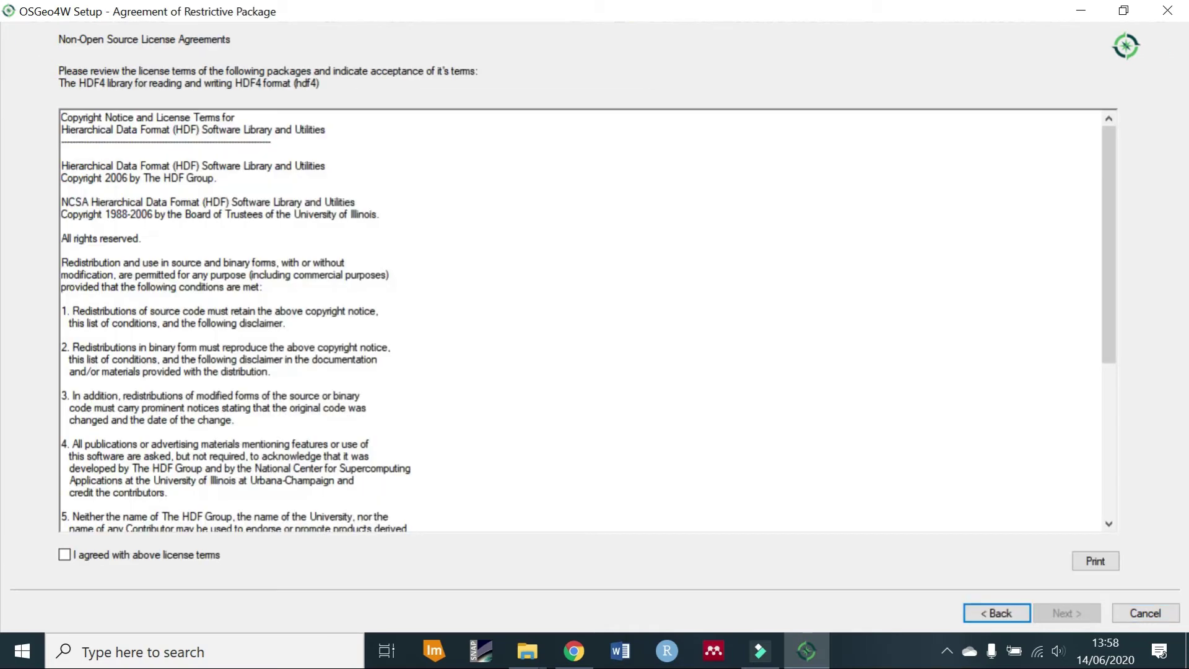
- Agree to the HDF4, HDF5, NetCDF and SZIP license terms, let the installation run and finish the setup
left_click(65, 554)
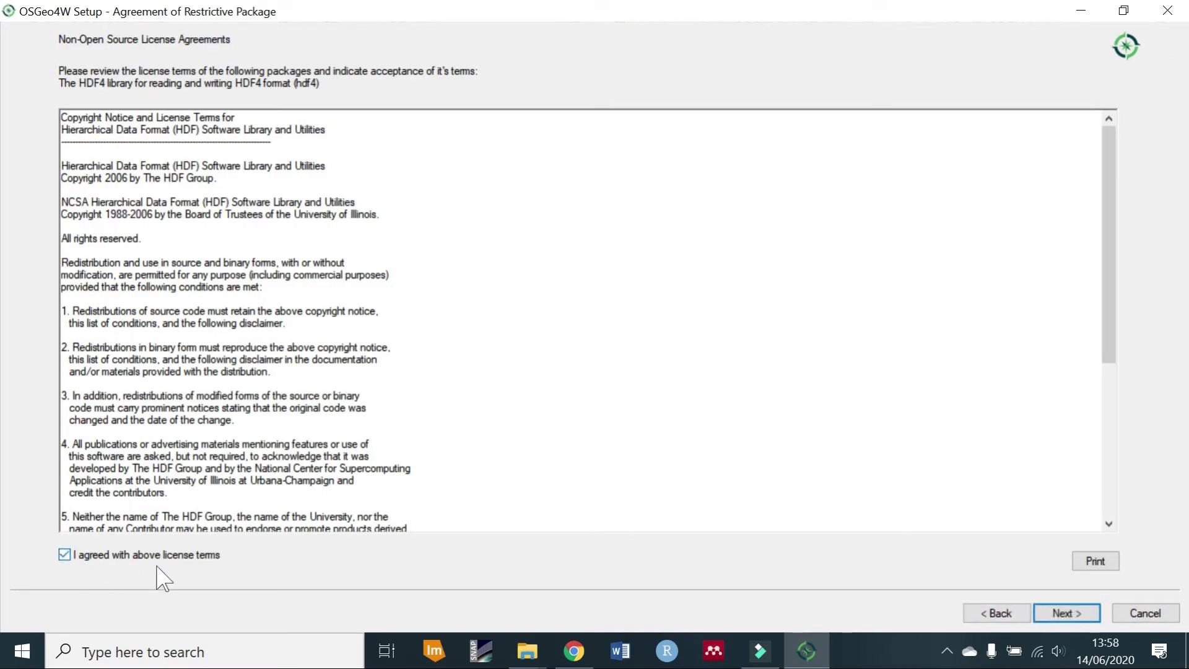
left_click(1049, 613)
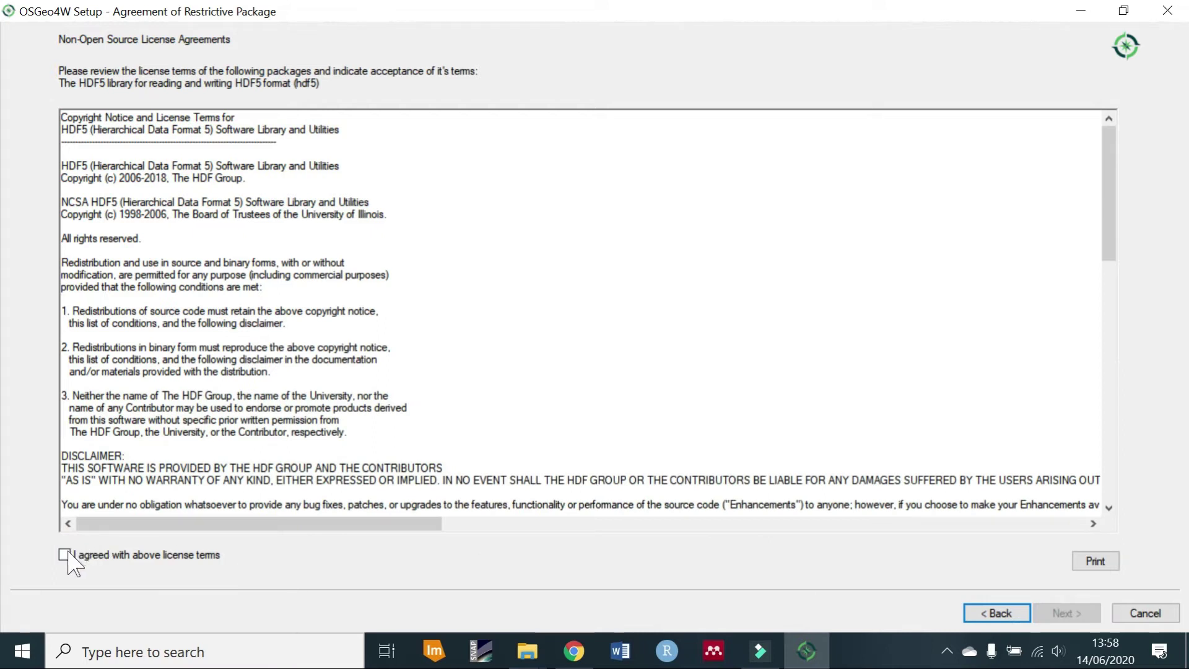
left_click(64, 555)
left_click(1046, 616)
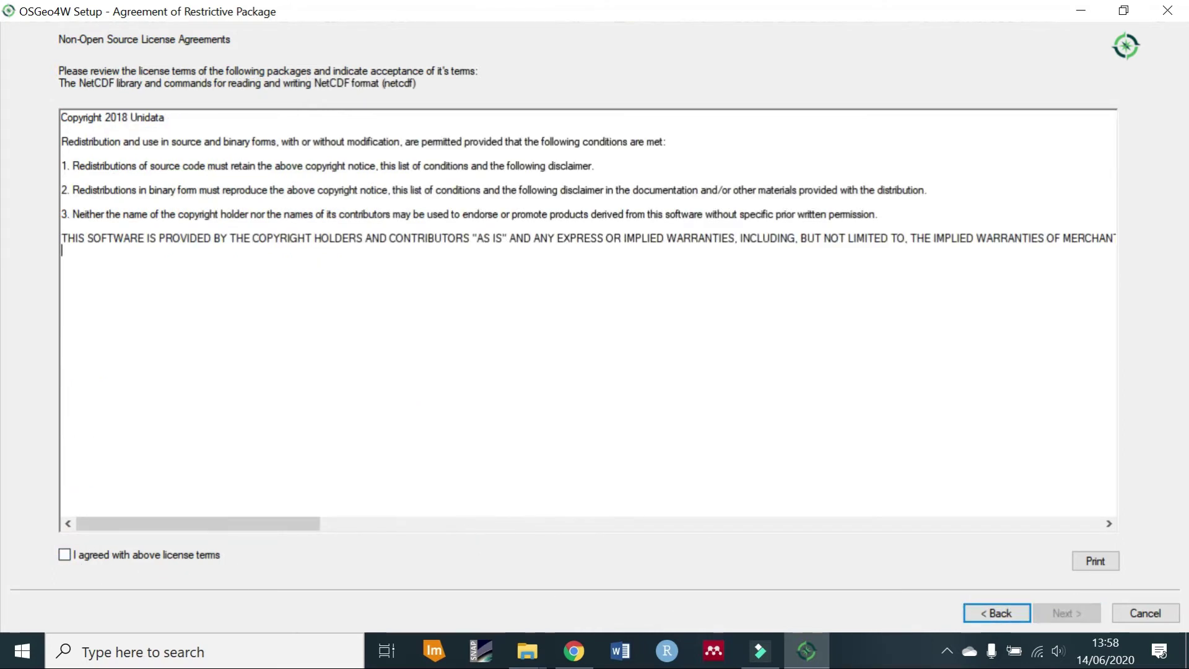
left_click(65, 554)
left_click(1061, 613)
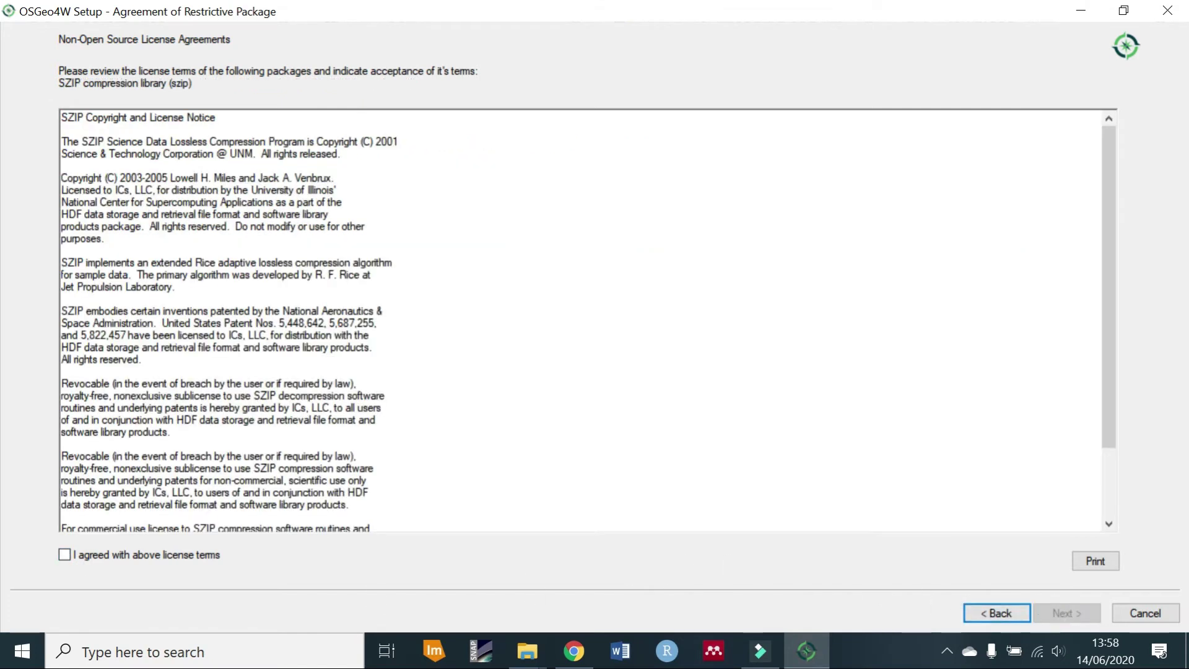
left_click(64, 554)
left_click(1065, 613)
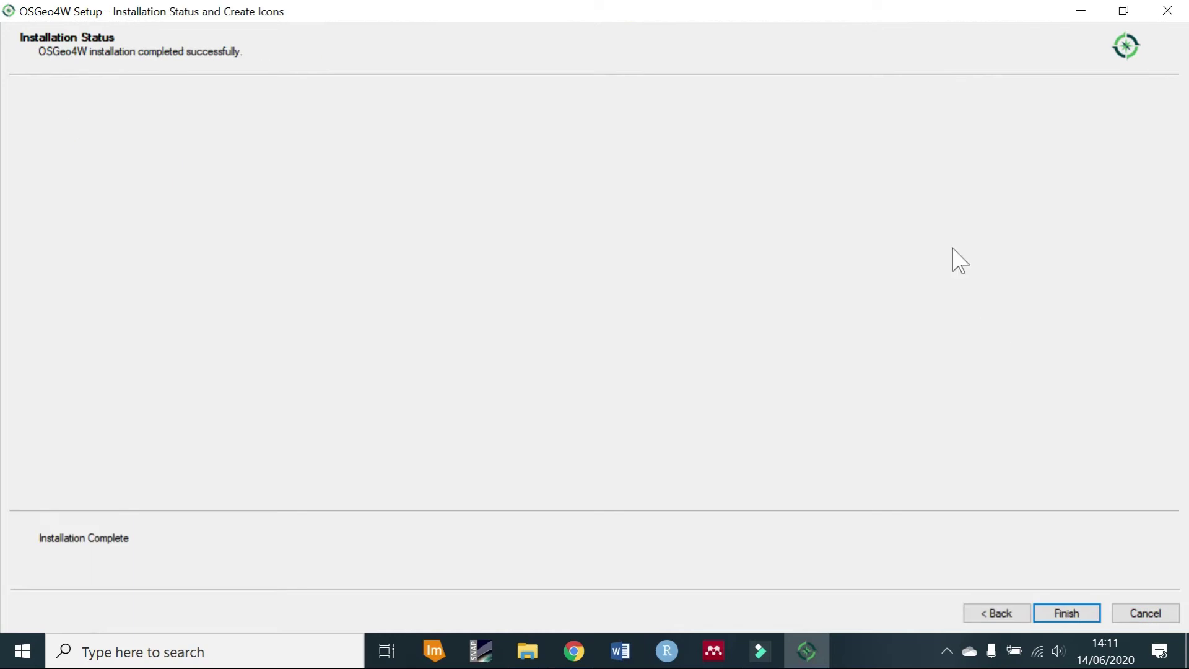
left_click(1066, 613)
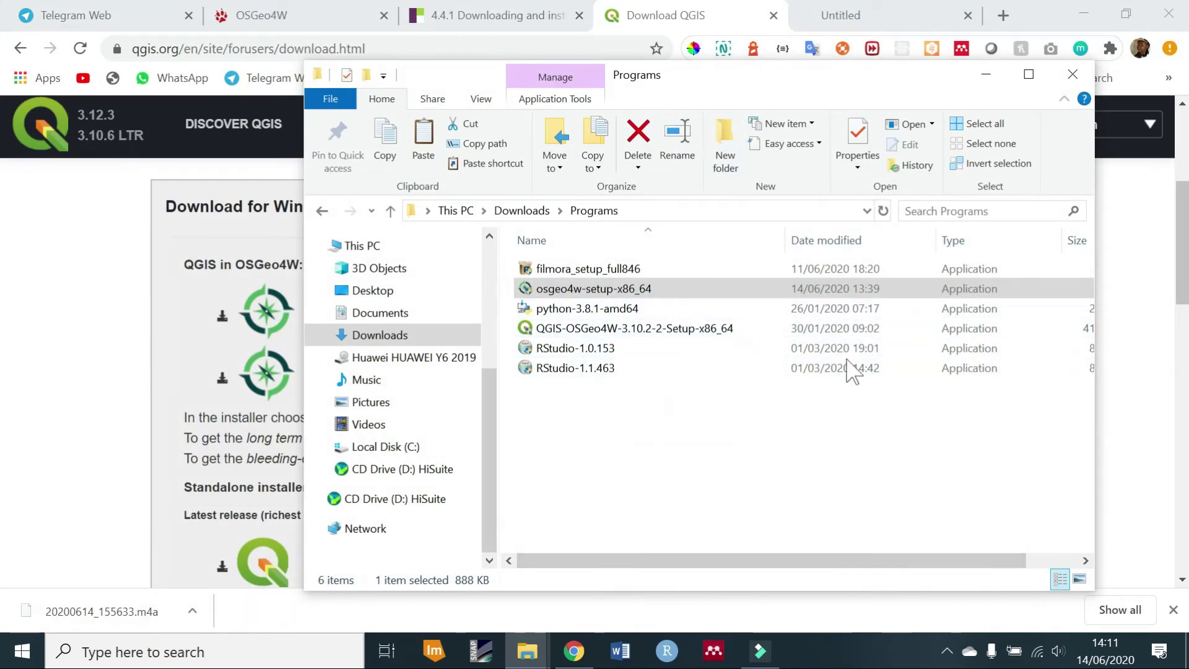
- Search Windows for Command Prompt and open it ready for entering commands
left_click(250, 656)
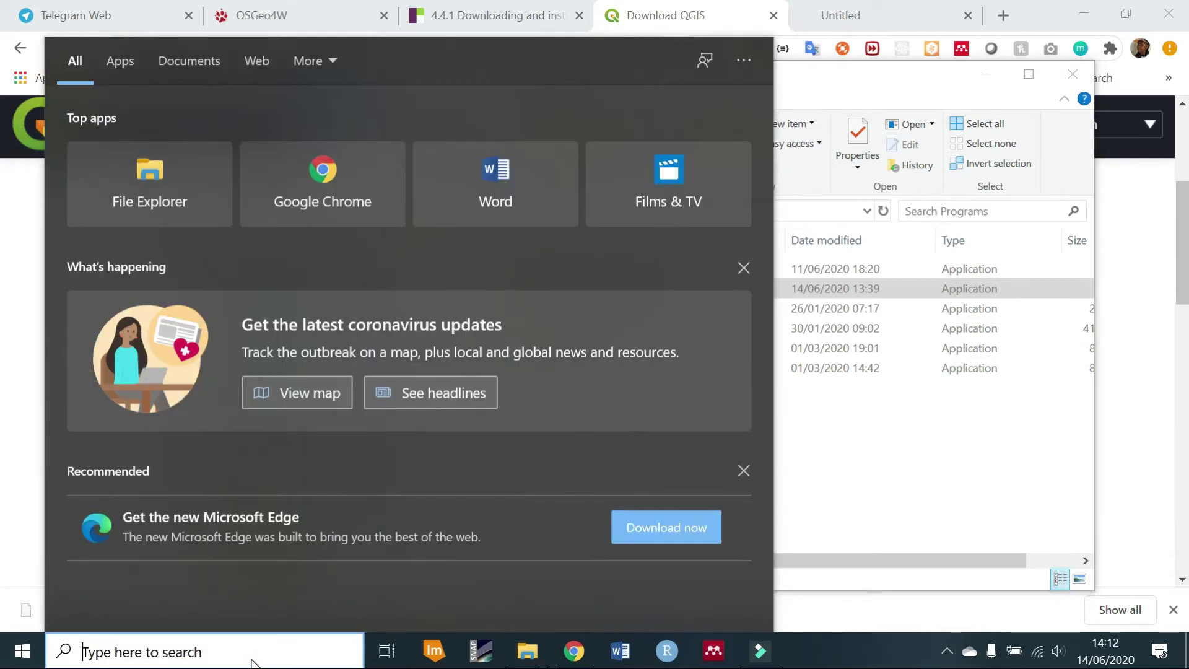
type("comm")
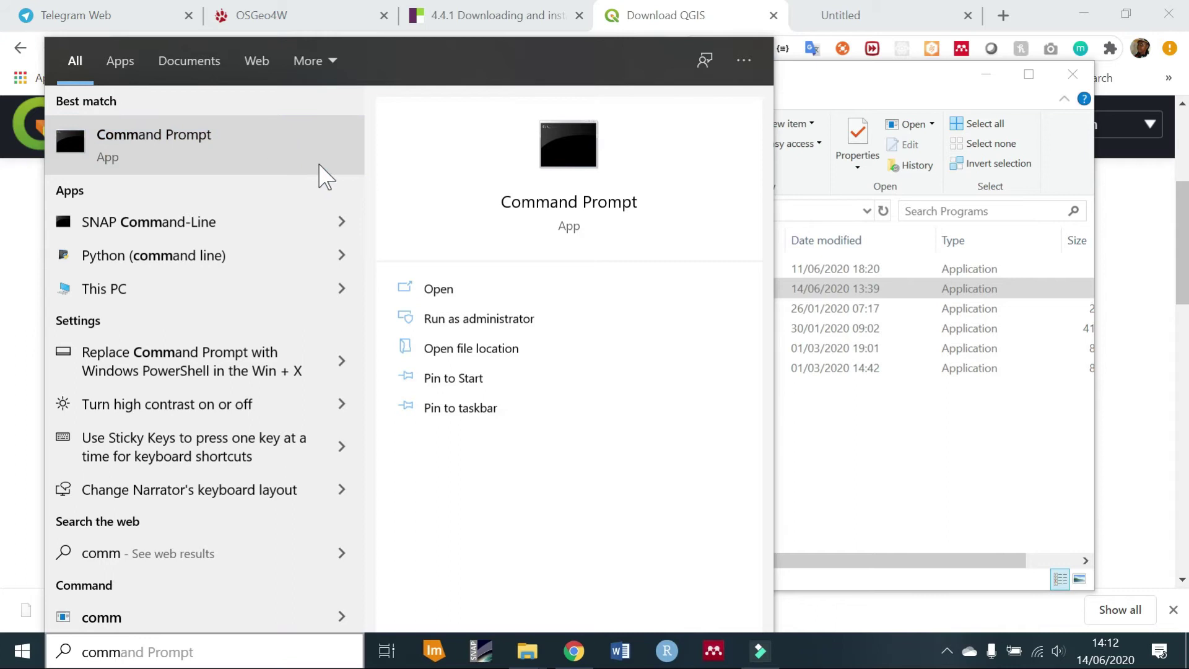
left_click(322, 176)
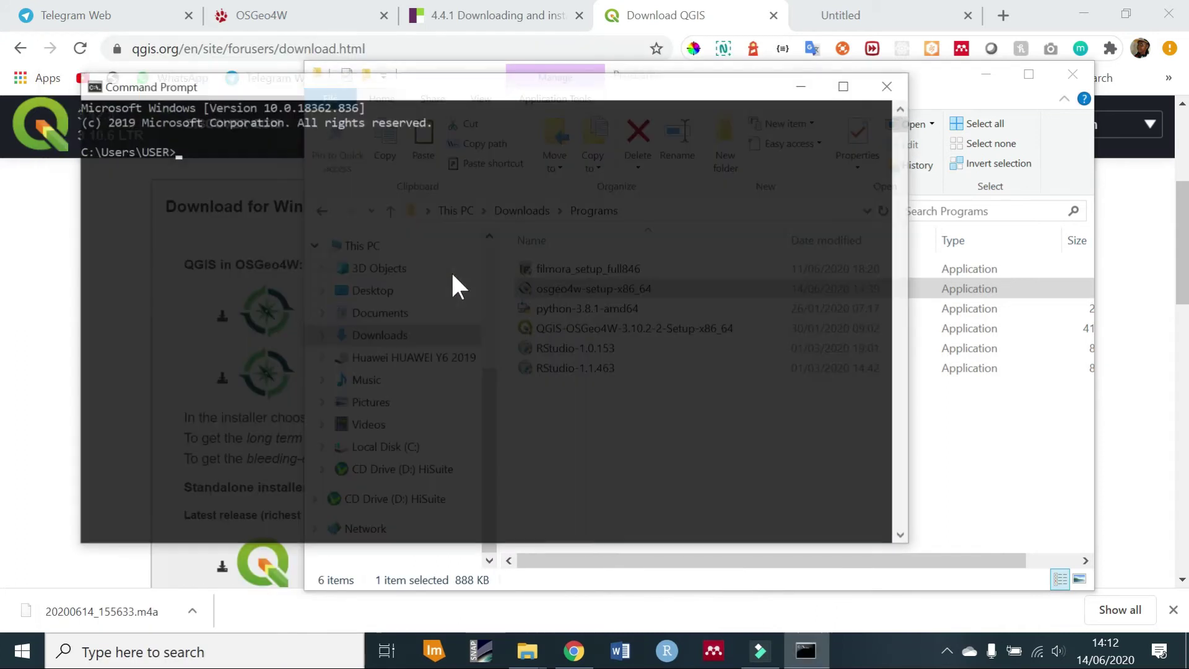
left_click(453, 273)
- Run the ogrinfo and gdal_translator commands to test whether the GDAL tools are available, and move the Command Prompt window aside
type("ogrinfo")
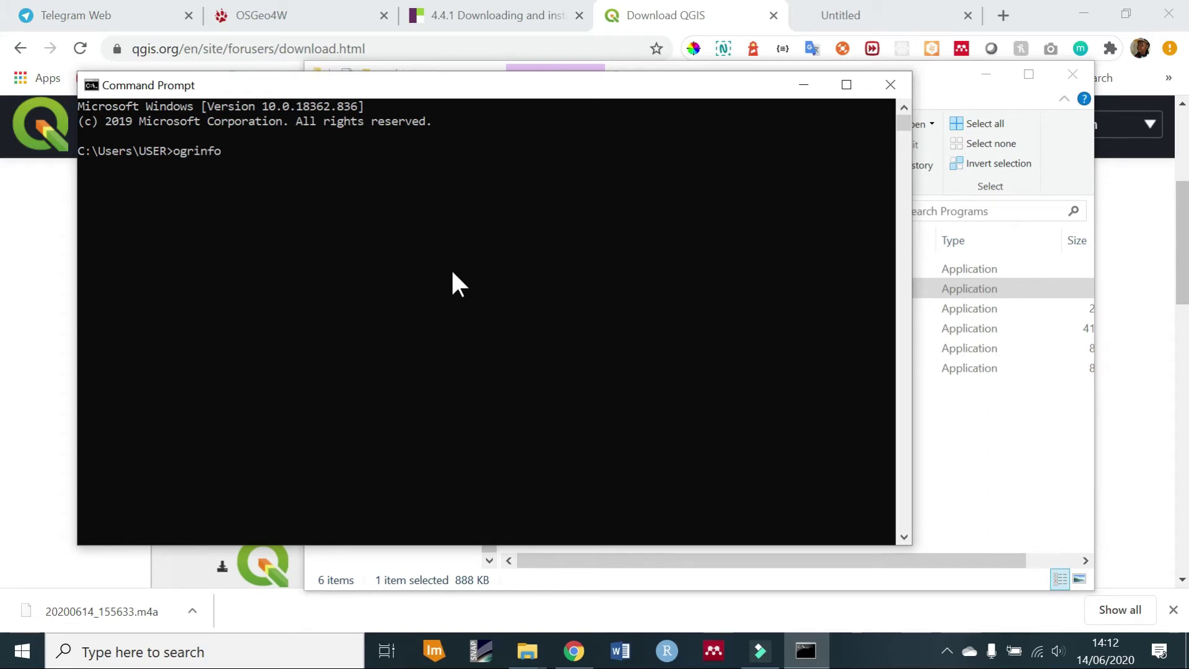
key("Return")
type("gdal_translator")
key("Return")
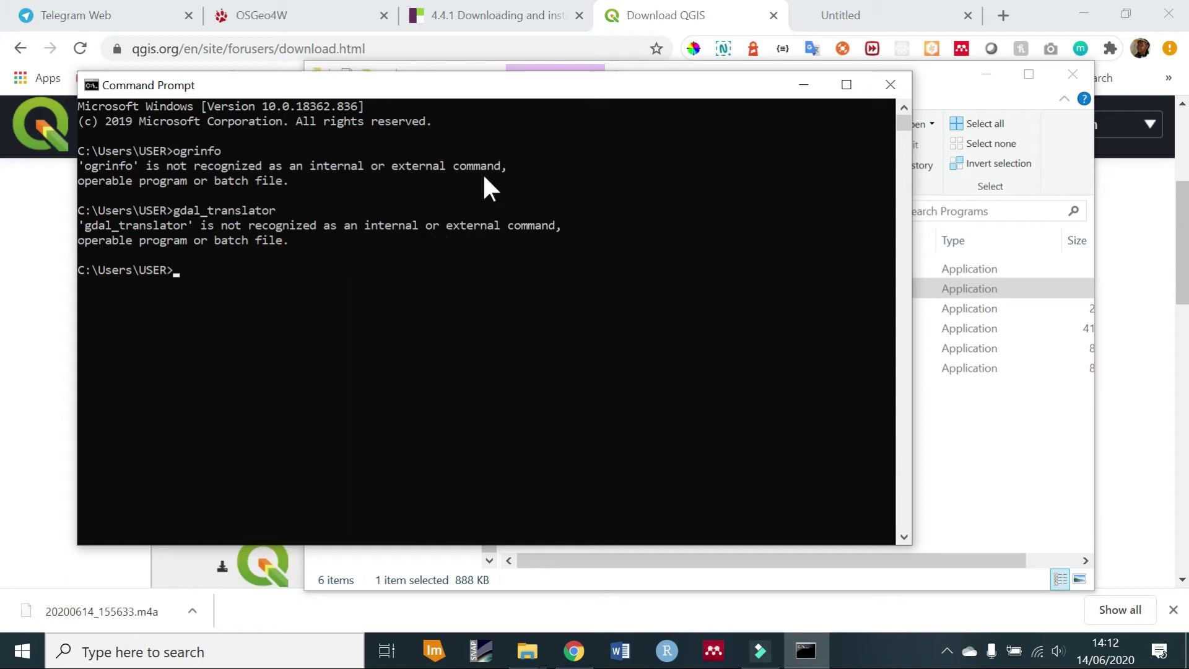
left_click_drag(484, 99, 463, 107)
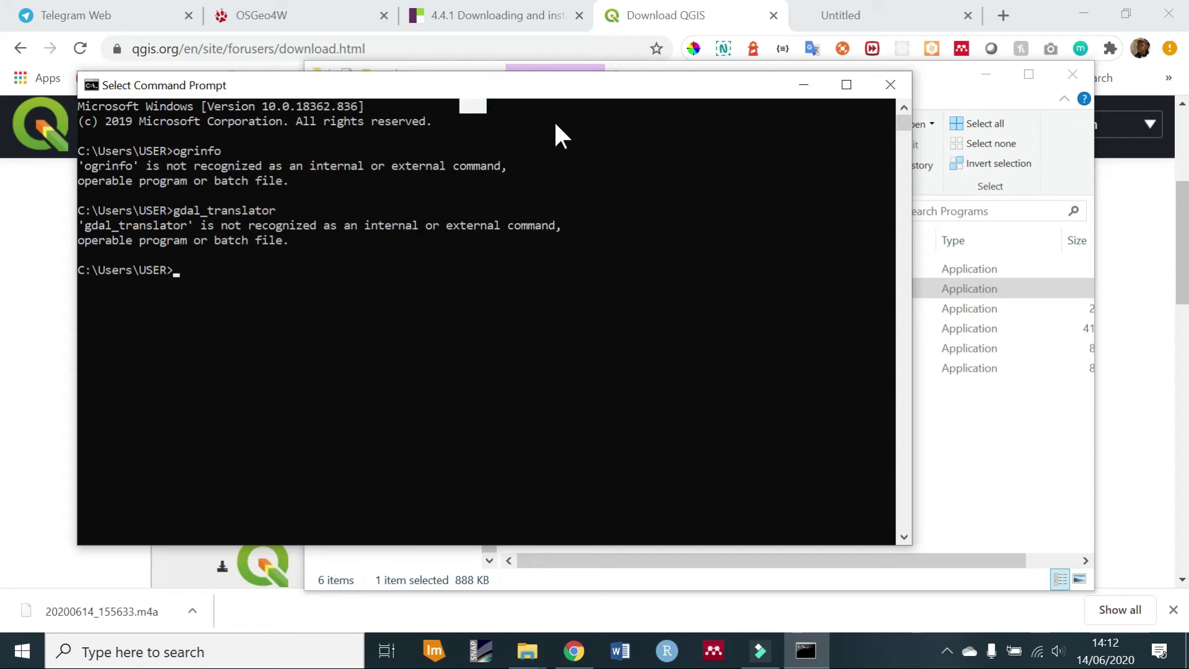
left_click(602, 195)
left_click_drag(705, 99, 805, 73)
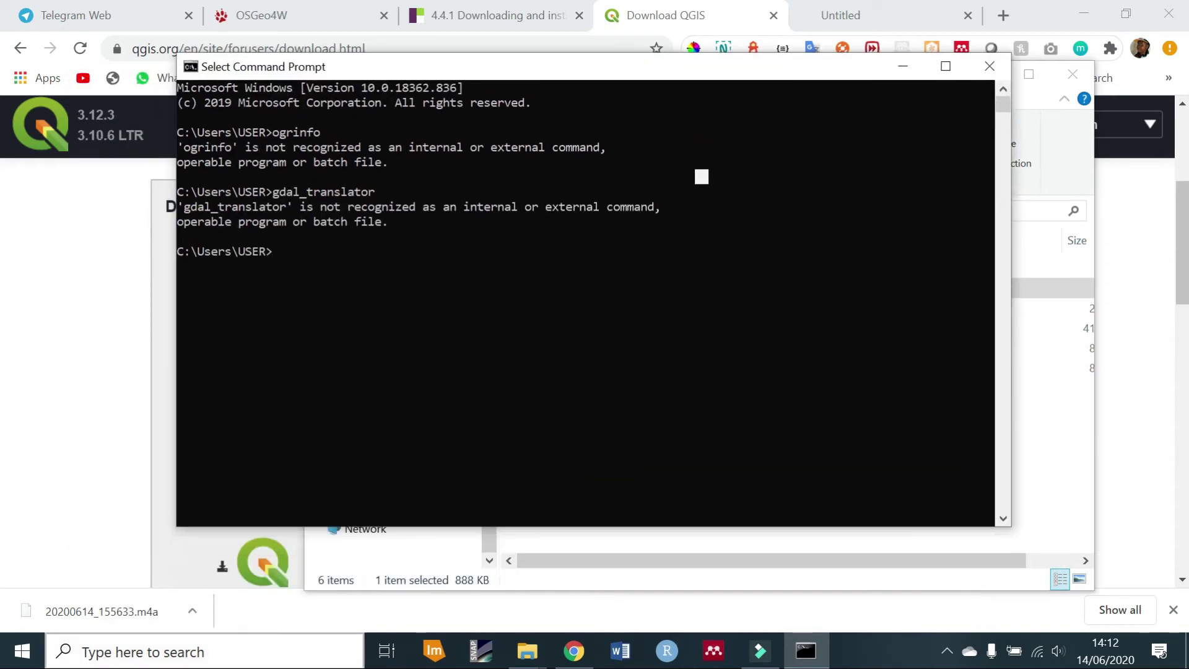
- Search Windows for the Control Panel and open it
left_click(241, 650)
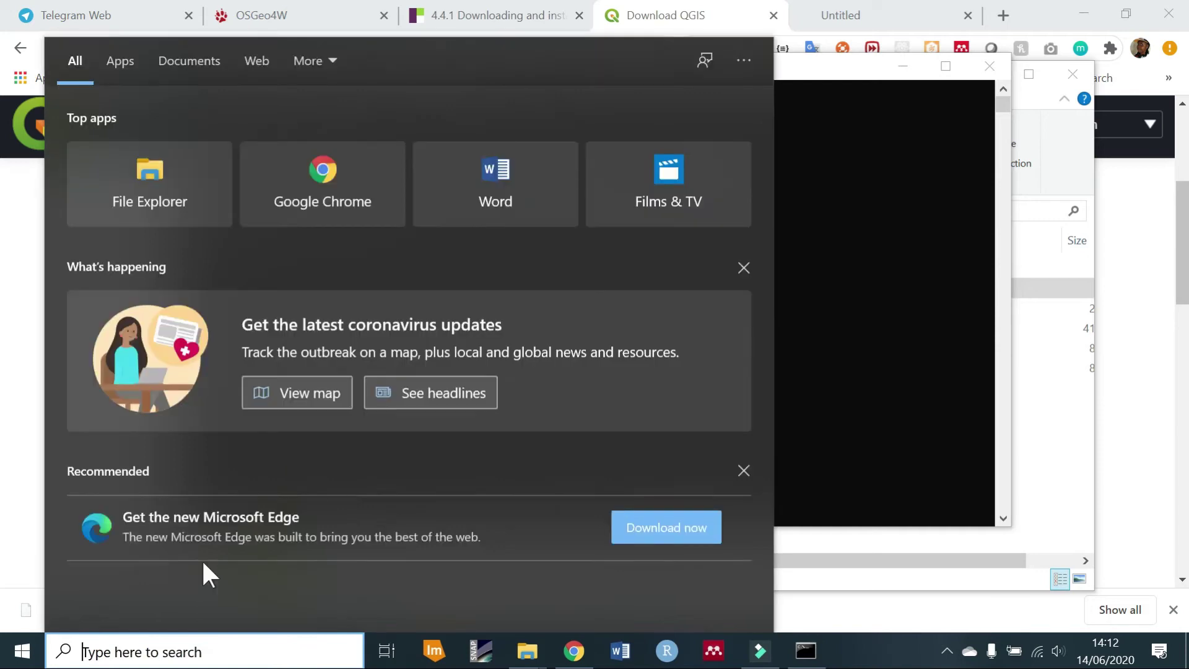
type("c")
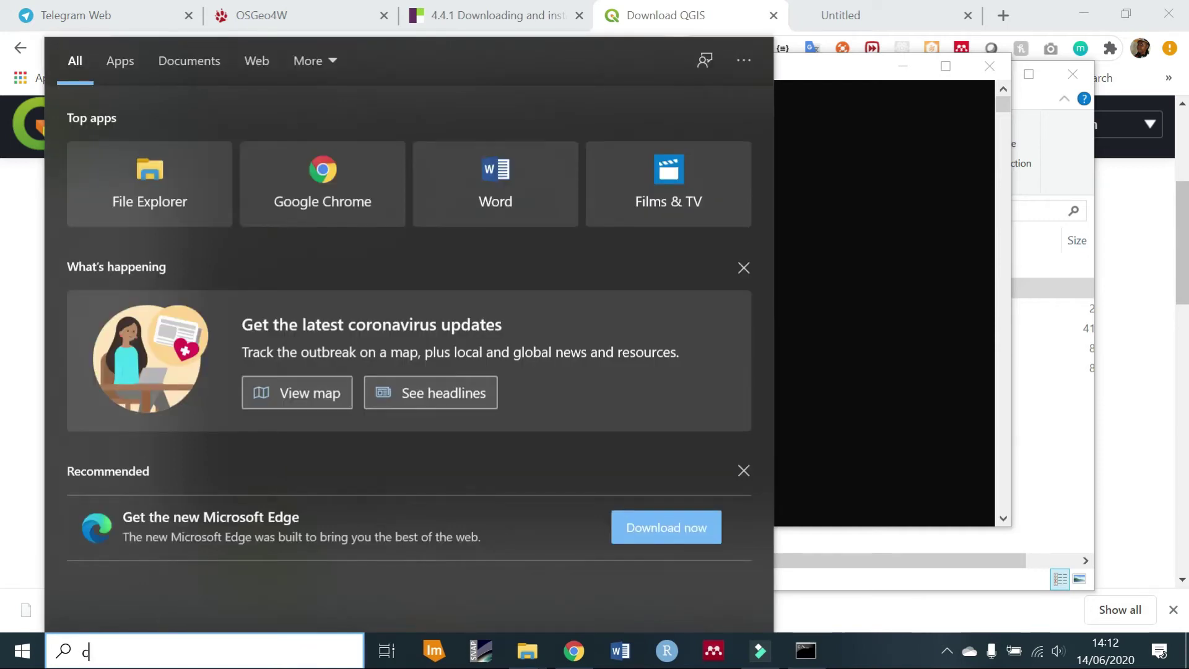
type("ontrol panel")
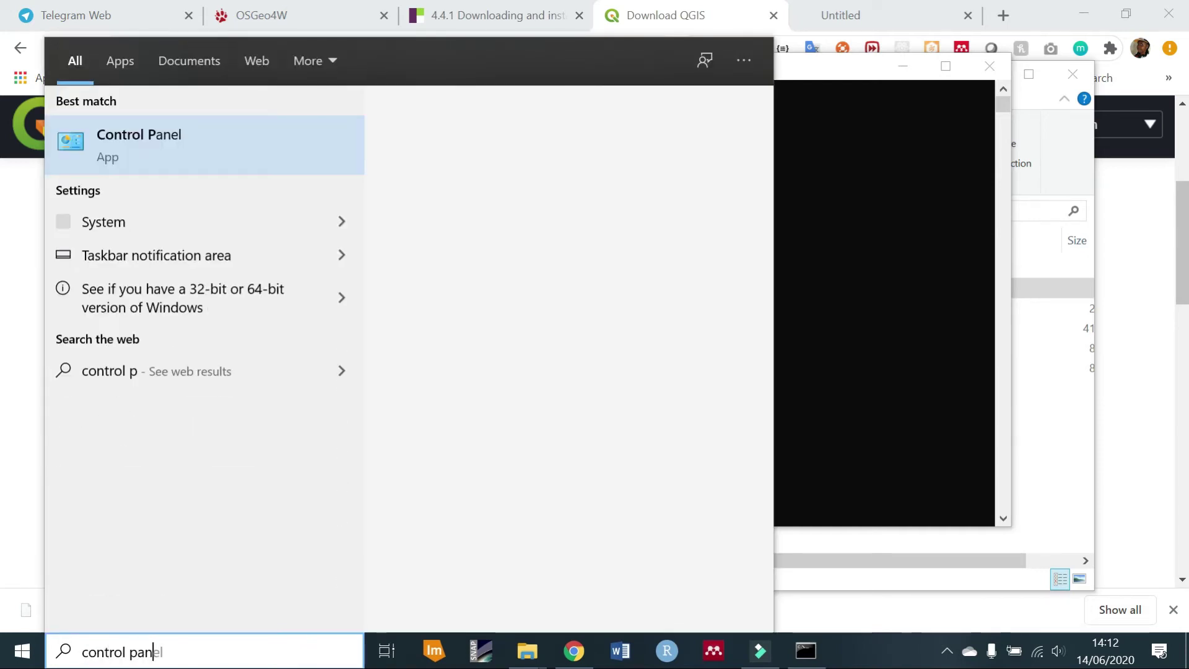
left_click(227, 164)
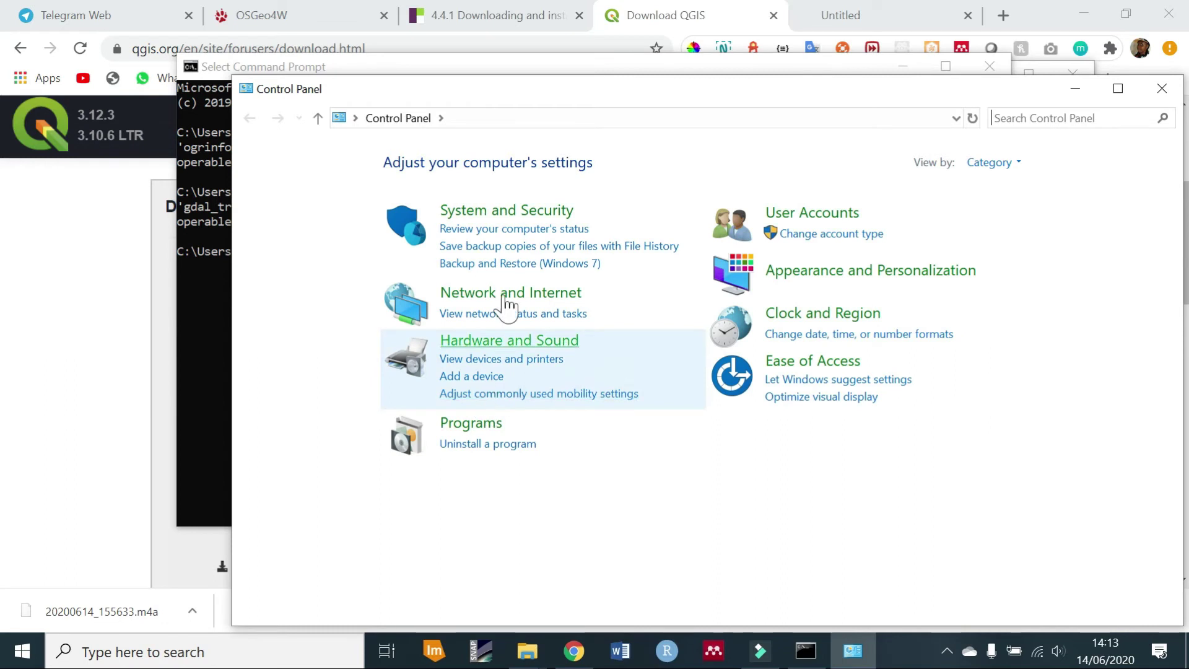
- Open the Environment Variables dialog from the advanced system settings of System under System and Security
left_click(511, 213)
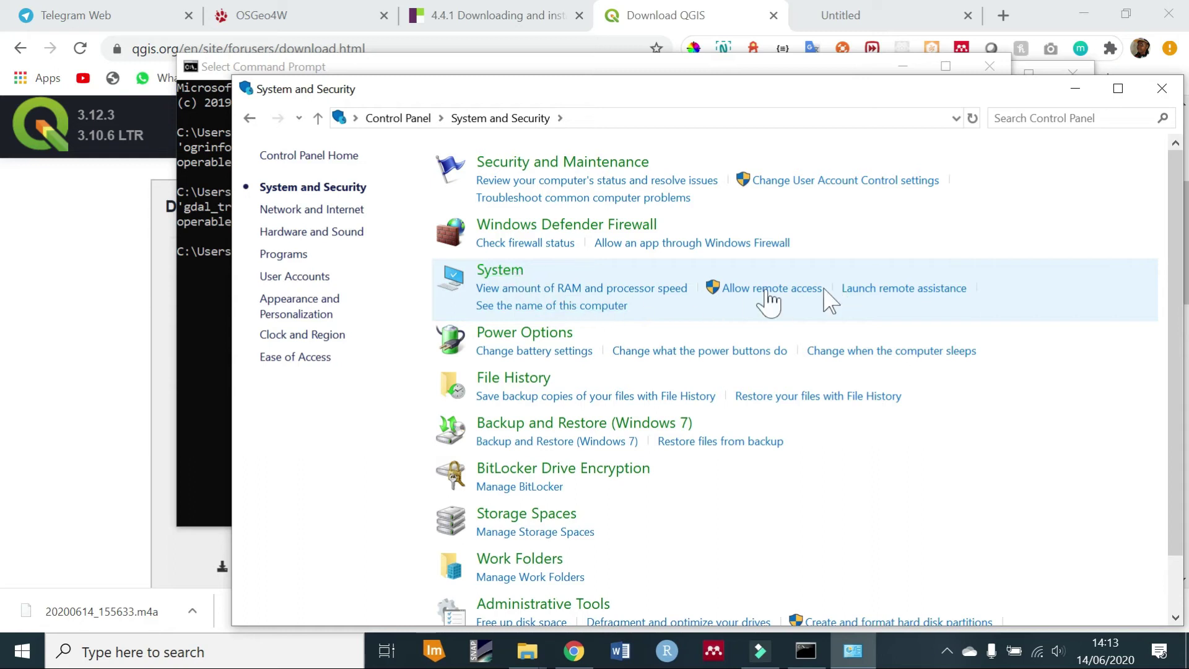
left_click(501, 269)
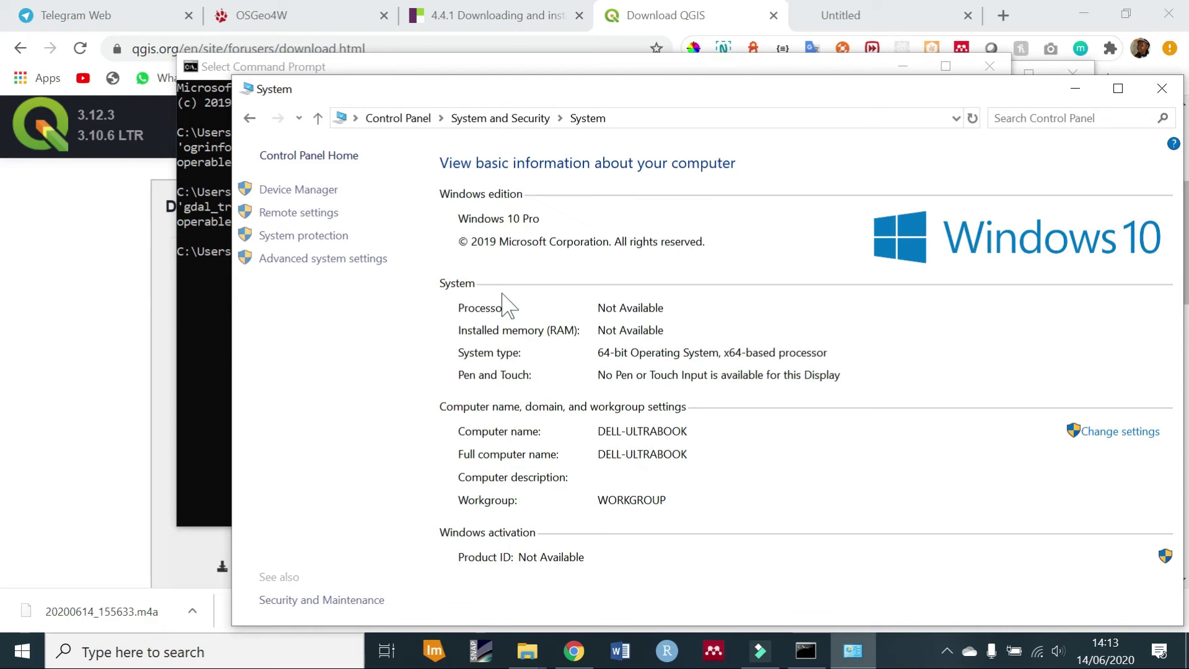
left_click(333, 257)
left_click_drag(347, 117, 460, 120)
left_click(499, 470)
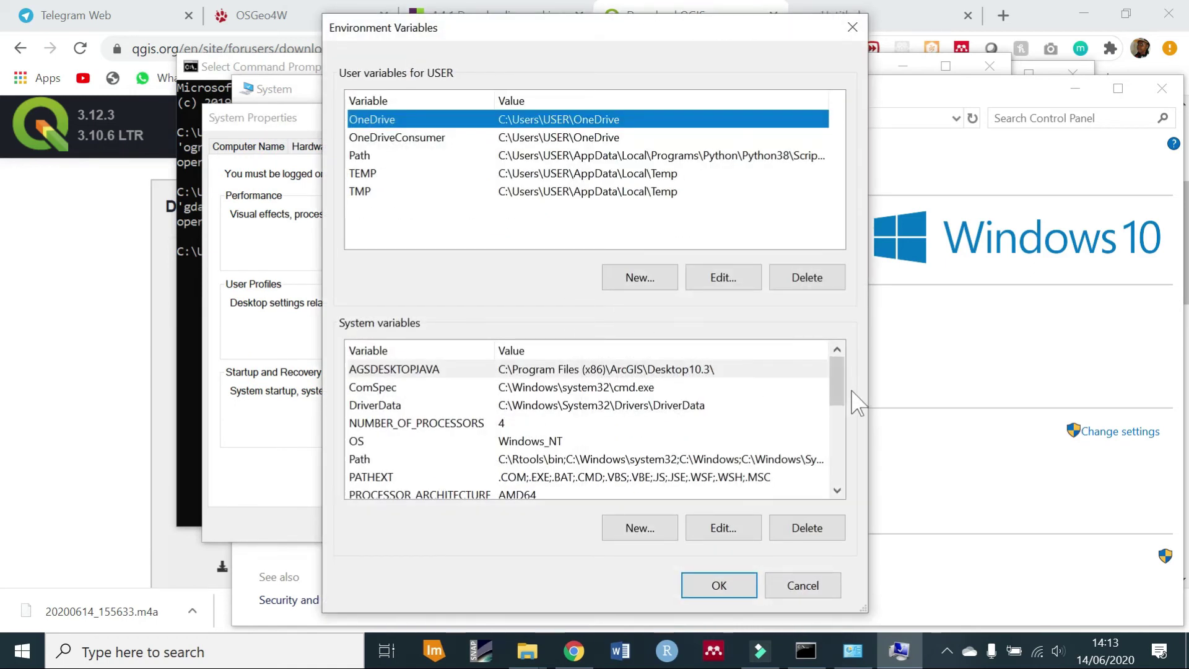
- Open the Path entry under System variables for editing
mouse_move(837, 393)
left_mouse_down()
mouse_move(841, 489)
mouse_move(821, 409)
left_mouse_up()
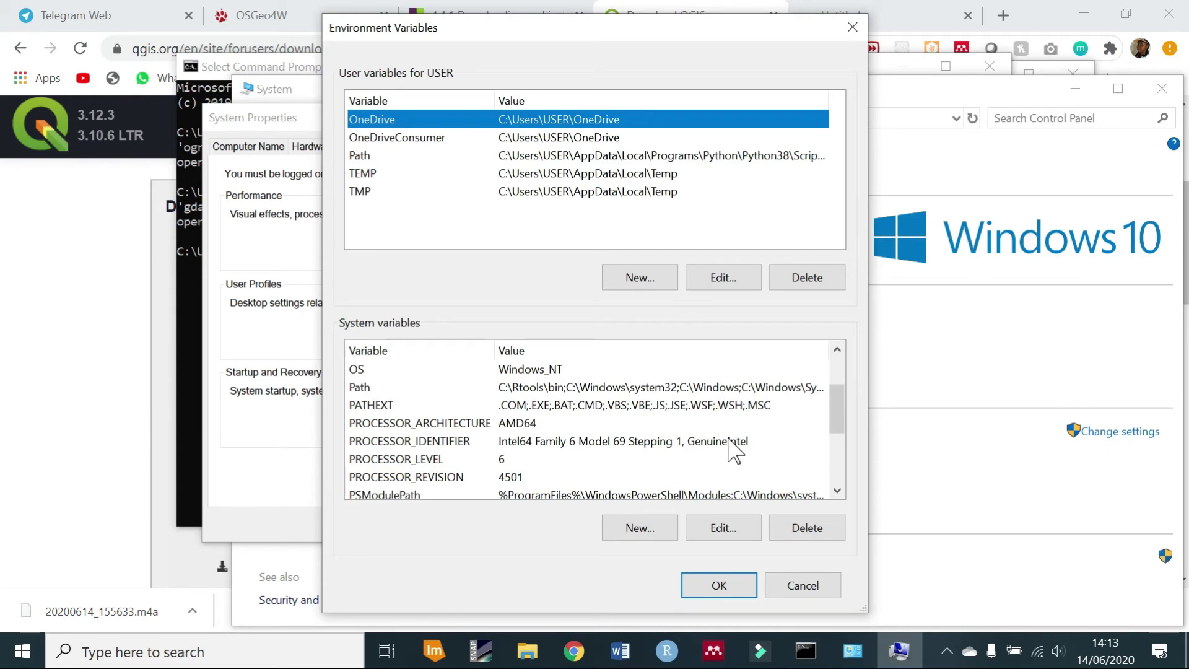
left_click(518, 387)
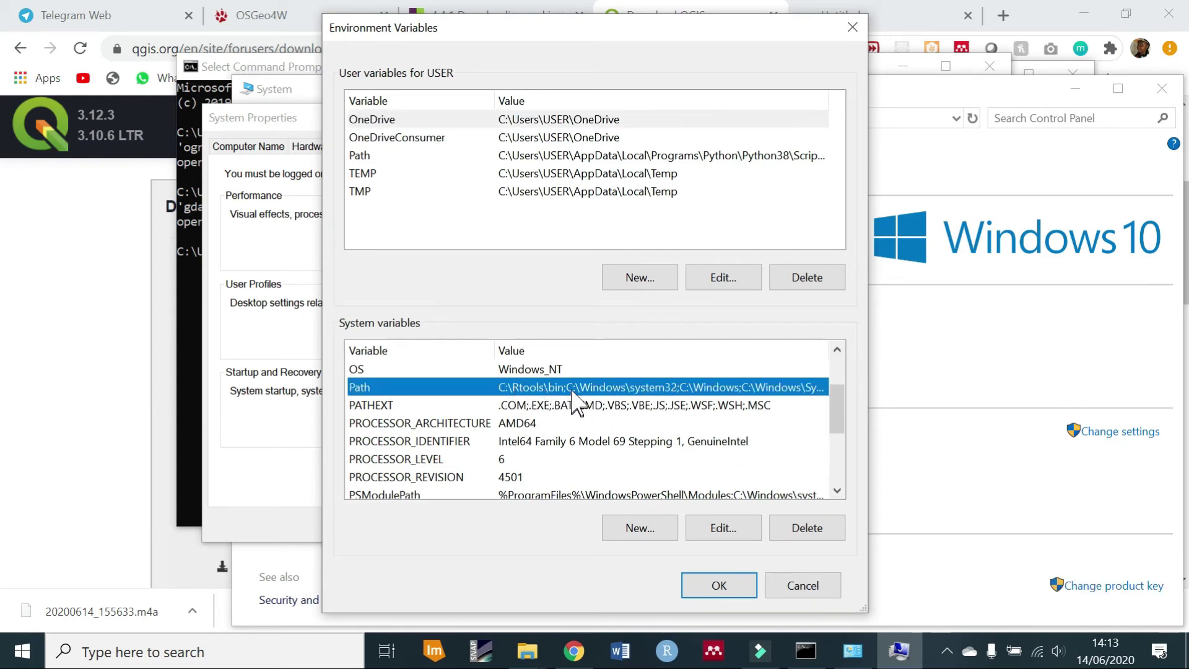
left_click(717, 526)
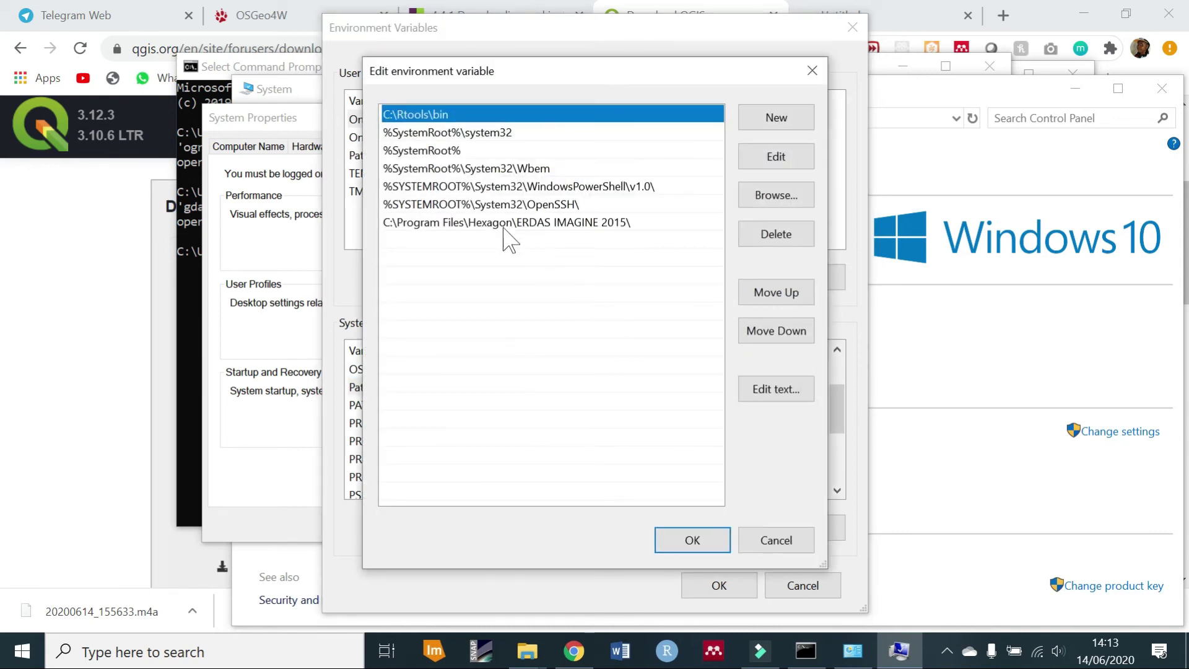
left_click(477, 243)
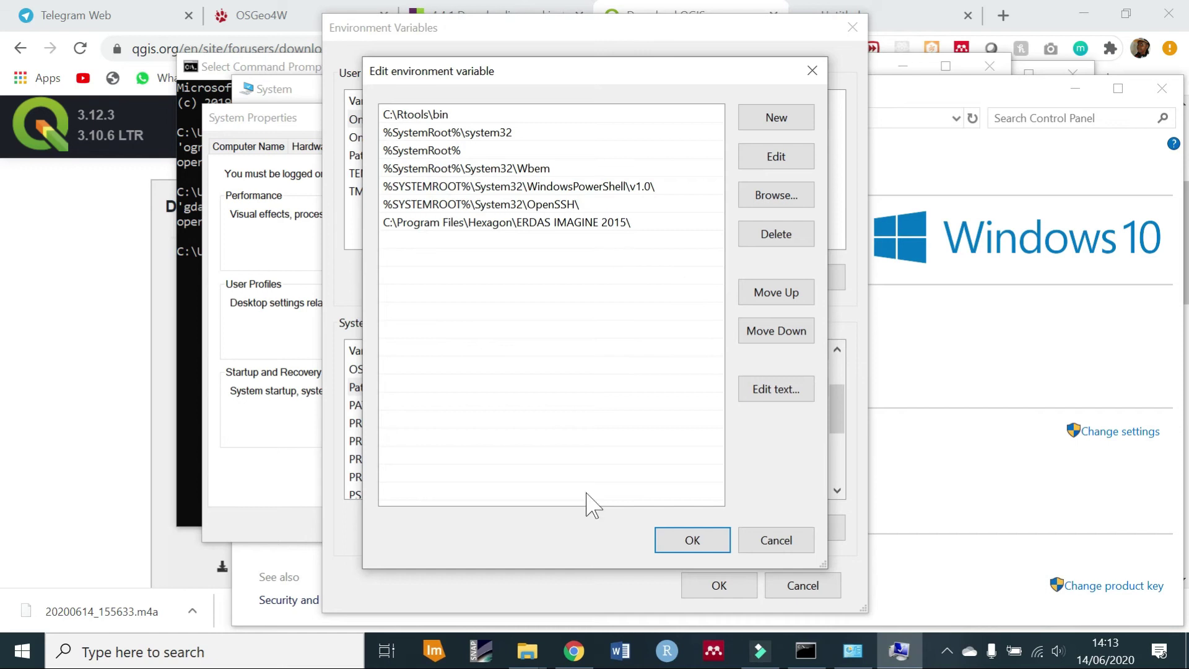
- Switch to File Explorer, go to the OSGeo4W64 folder on Local Disk (C:), and copy the path of its bin folder
left_click(527, 651)
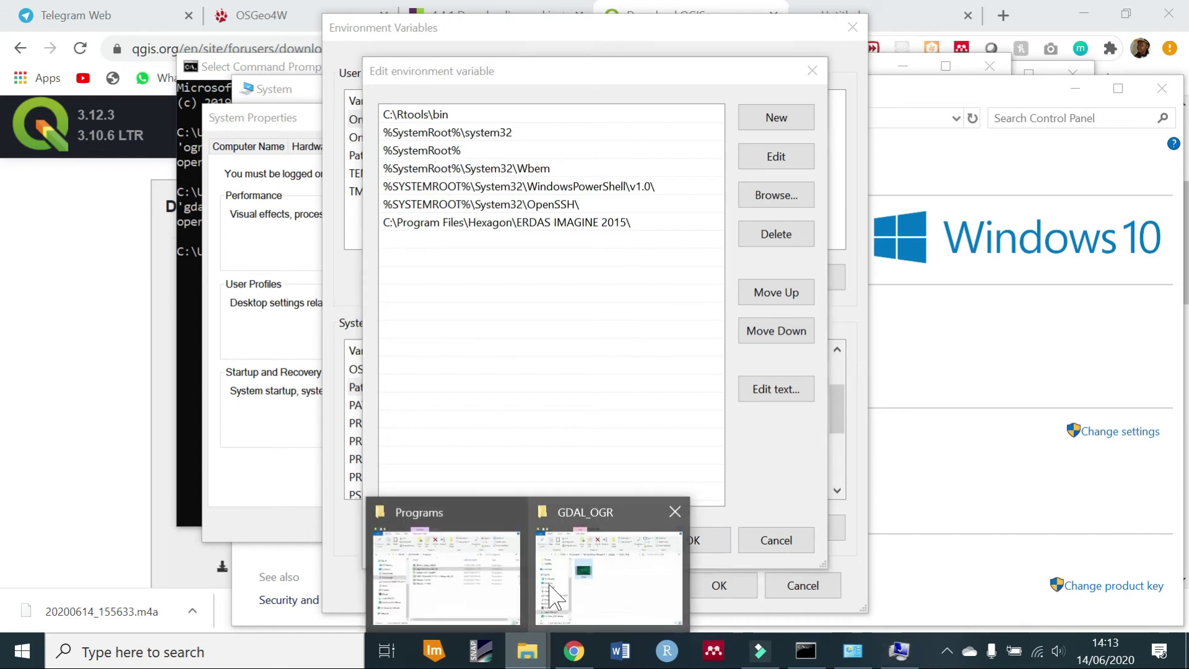
left_click(504, 578)
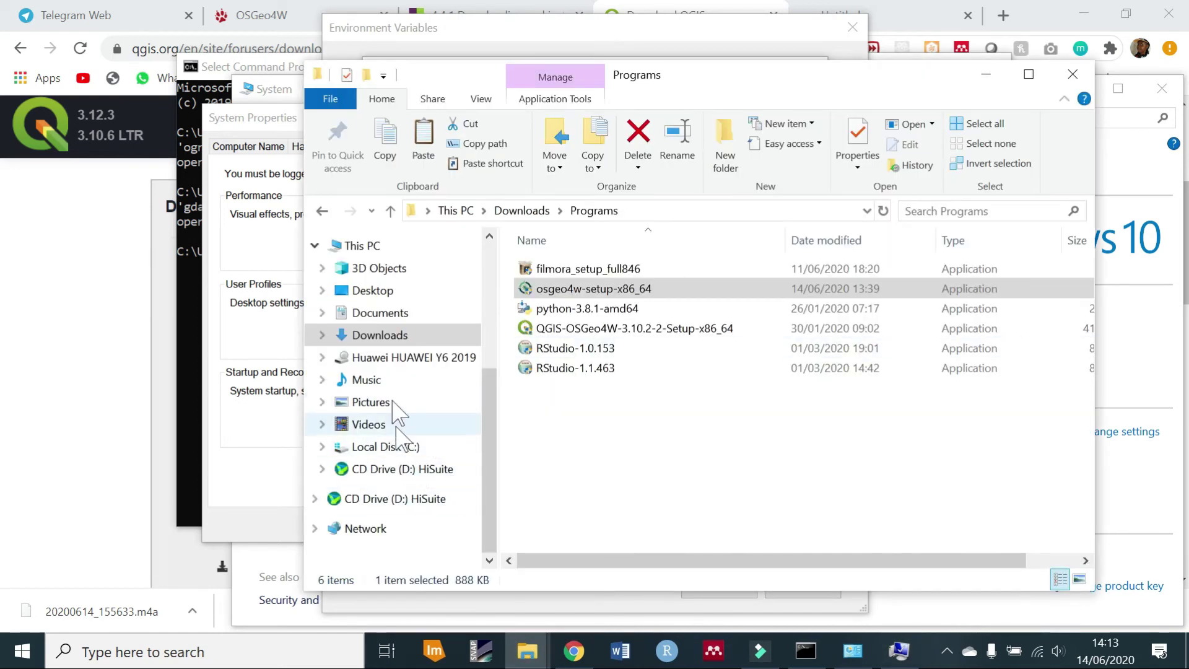
left_click(396, 446)
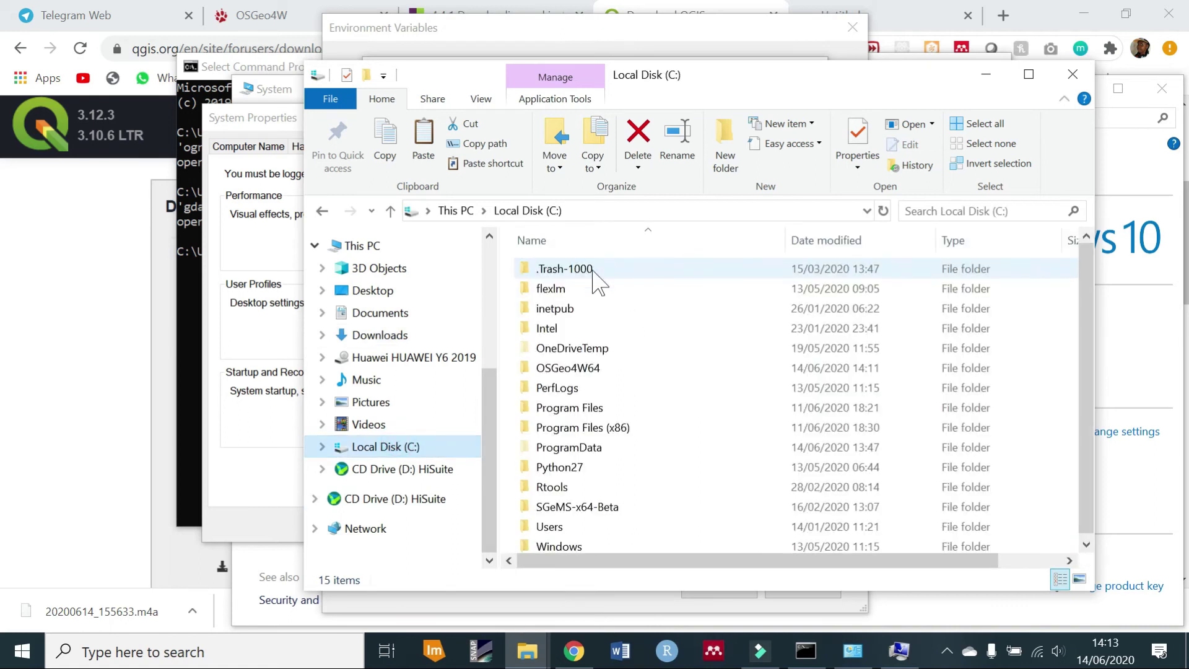
left_click(585, 368)
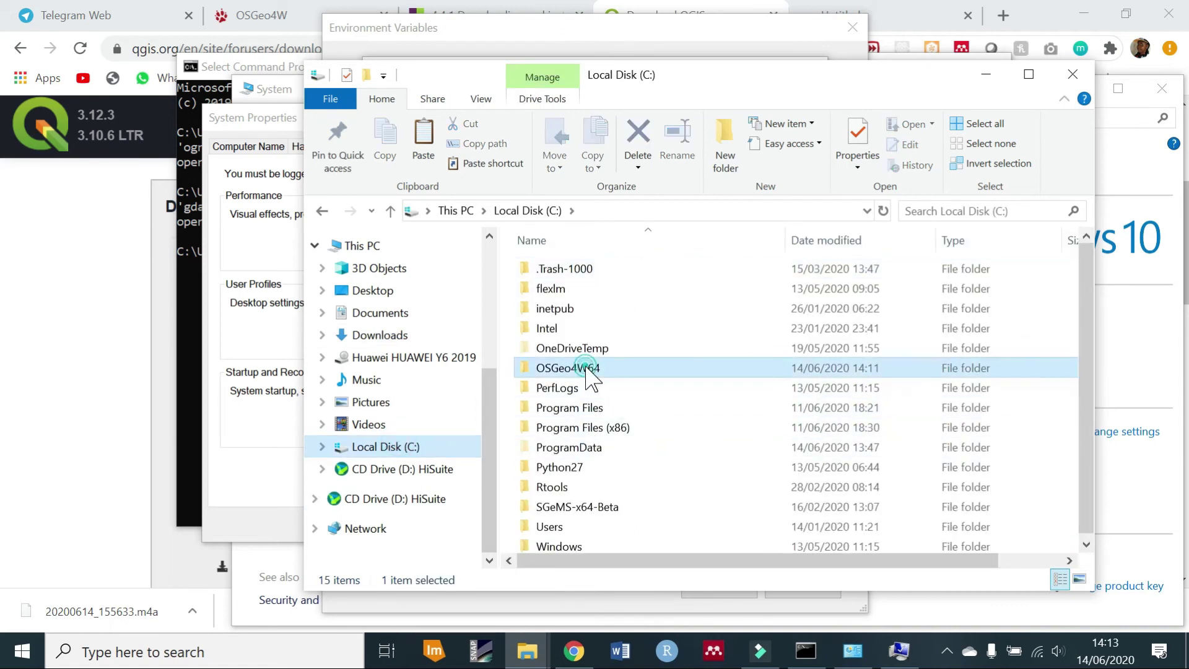
double_click(586, 368)
left_click(561, 291)
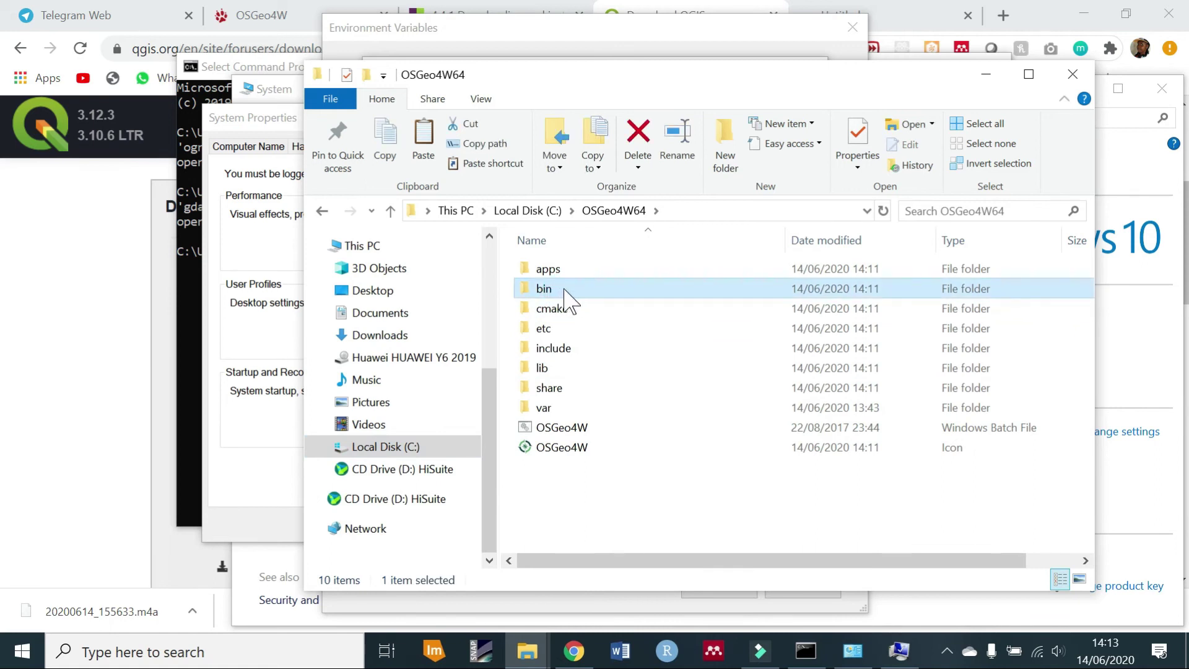
left_click(483, 143)
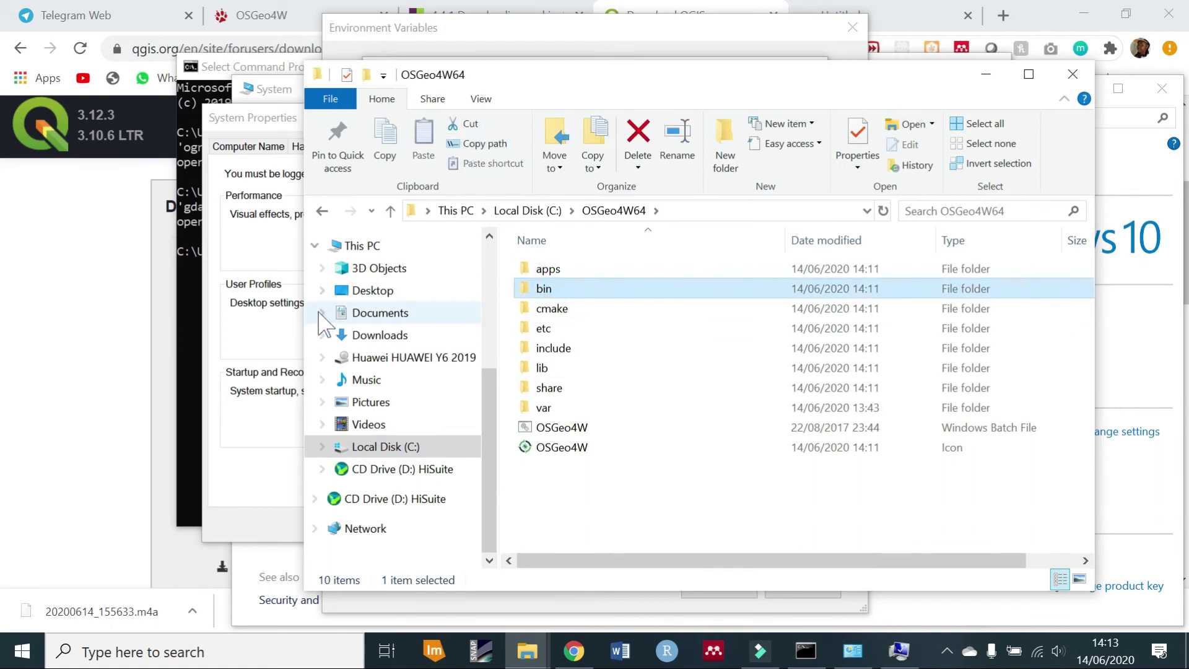
- Add C:\OSGeo4W64\bin without quotation marks as a new entry in the system Path variable and save the environment variables
left_click(275, 340)
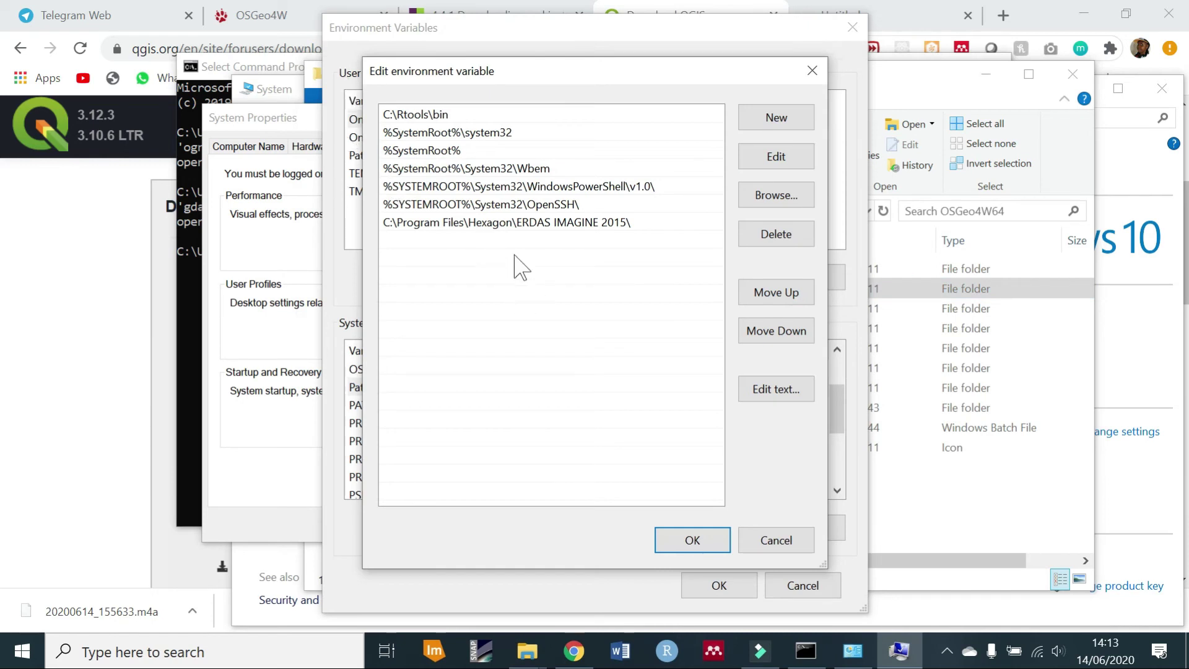
left_click(782, 119)
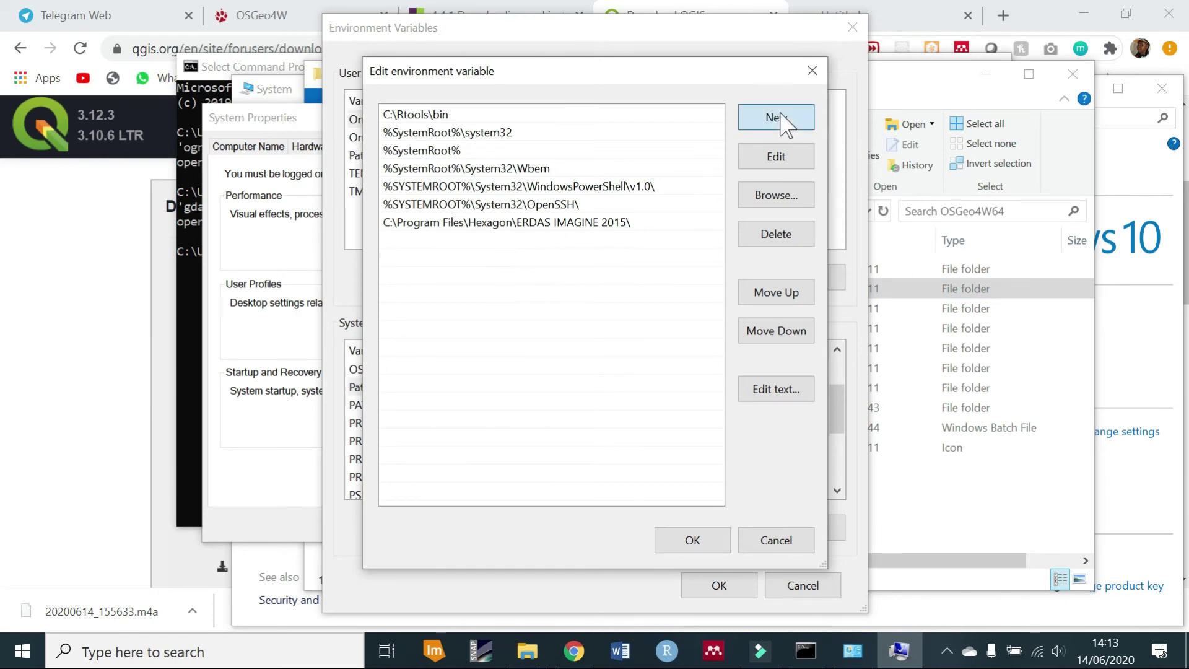
type("\"C:\\OSGeo4W64\\bin\"")
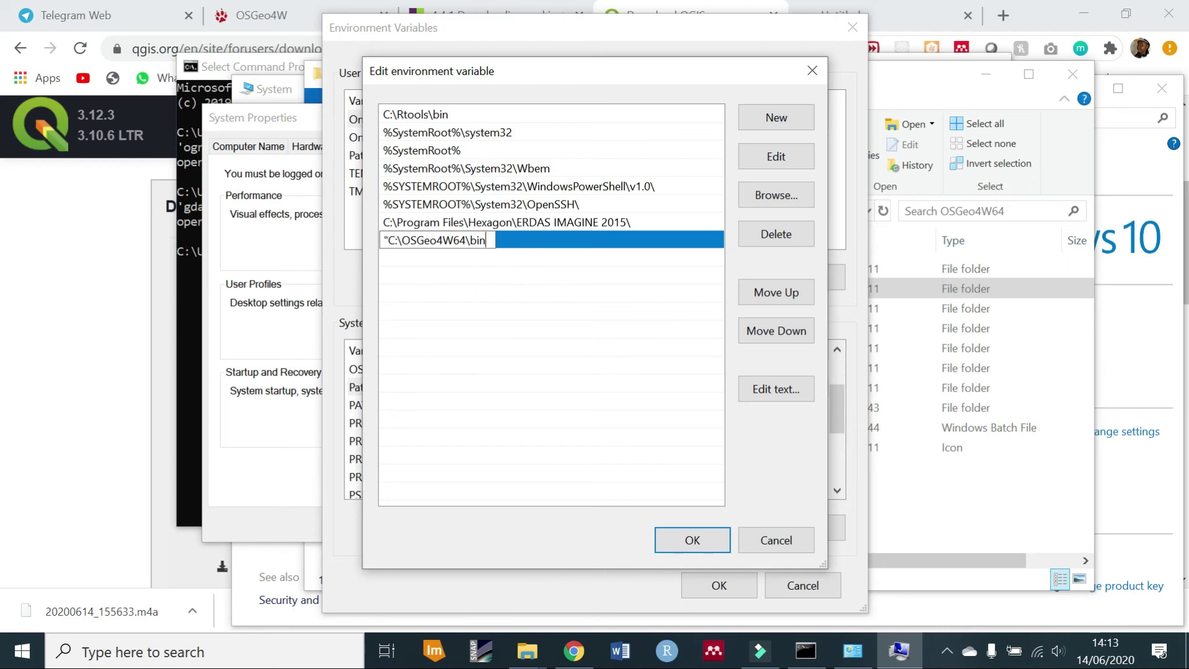
key("Home")
key("Delete")
left_click(532, 273)
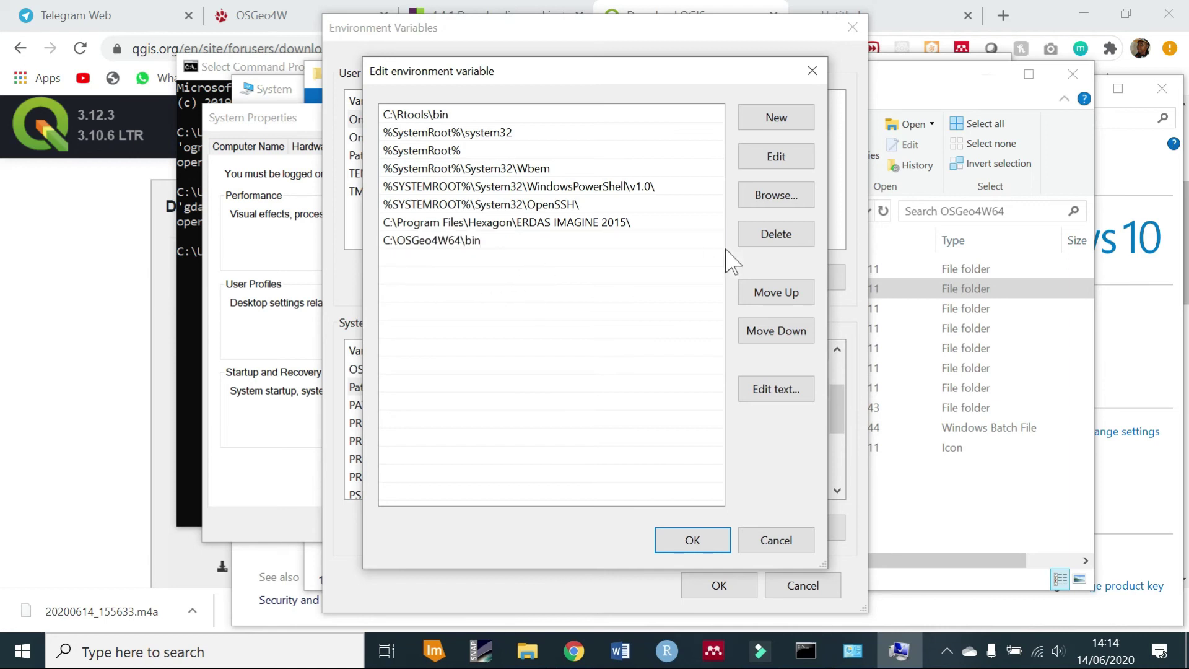
left_click(711, 540)
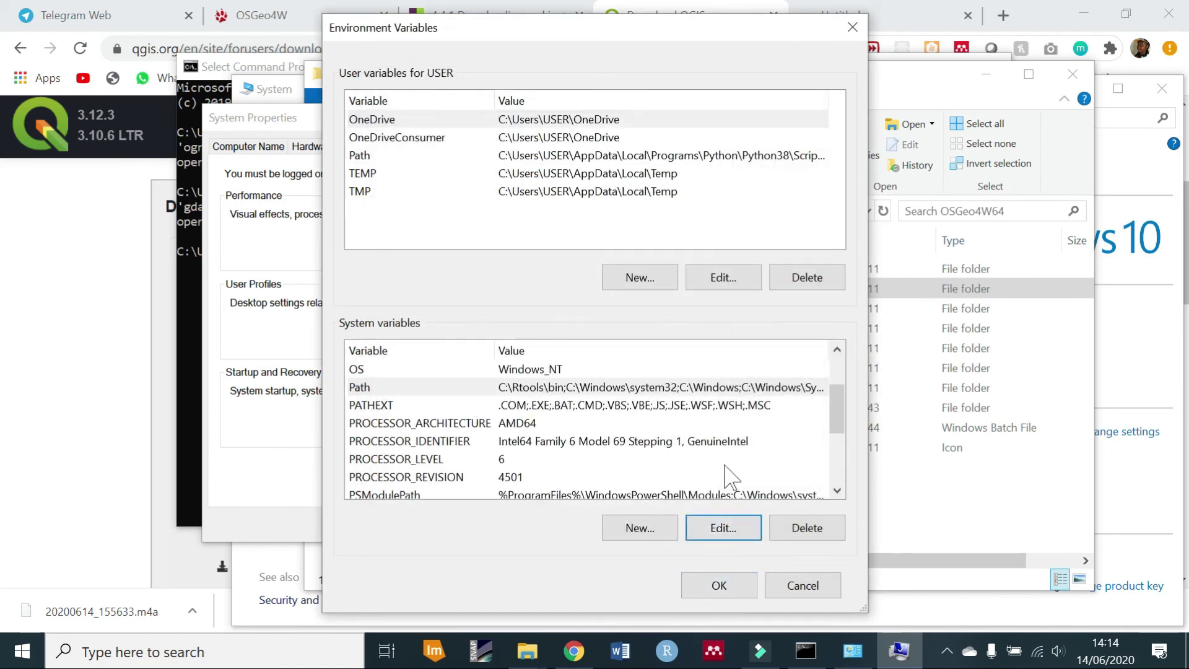
left_click(718, 582)
- Search Windows for Command Prompt and open a new window ready for entering commands
key("super+s")
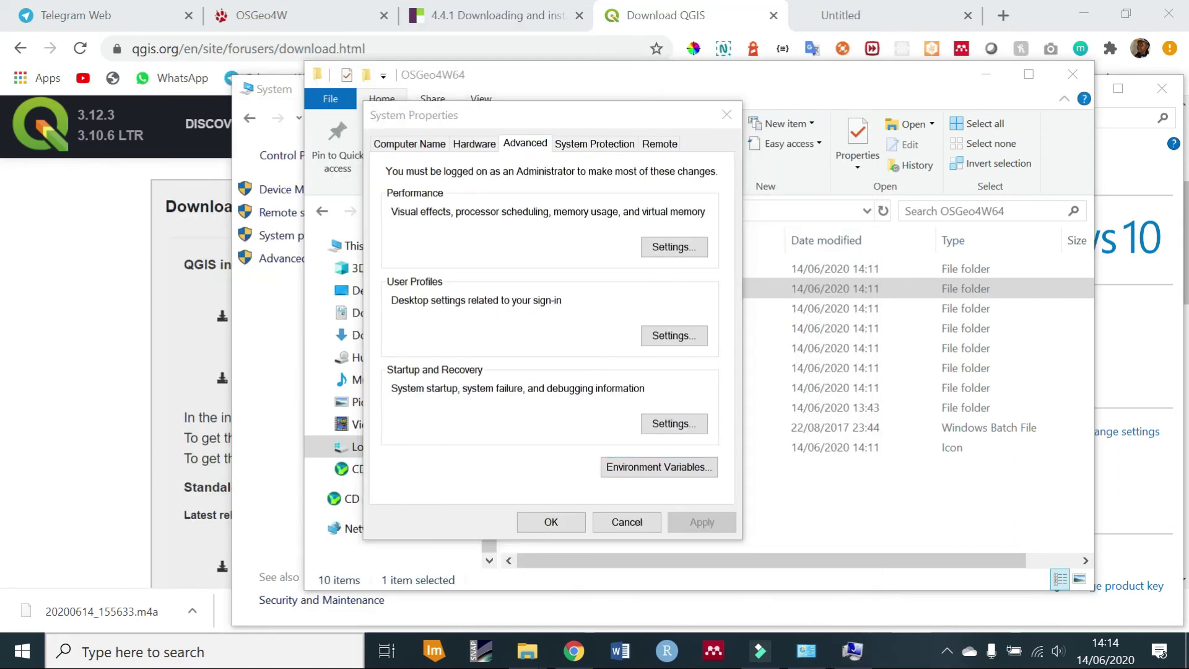
type("comm")
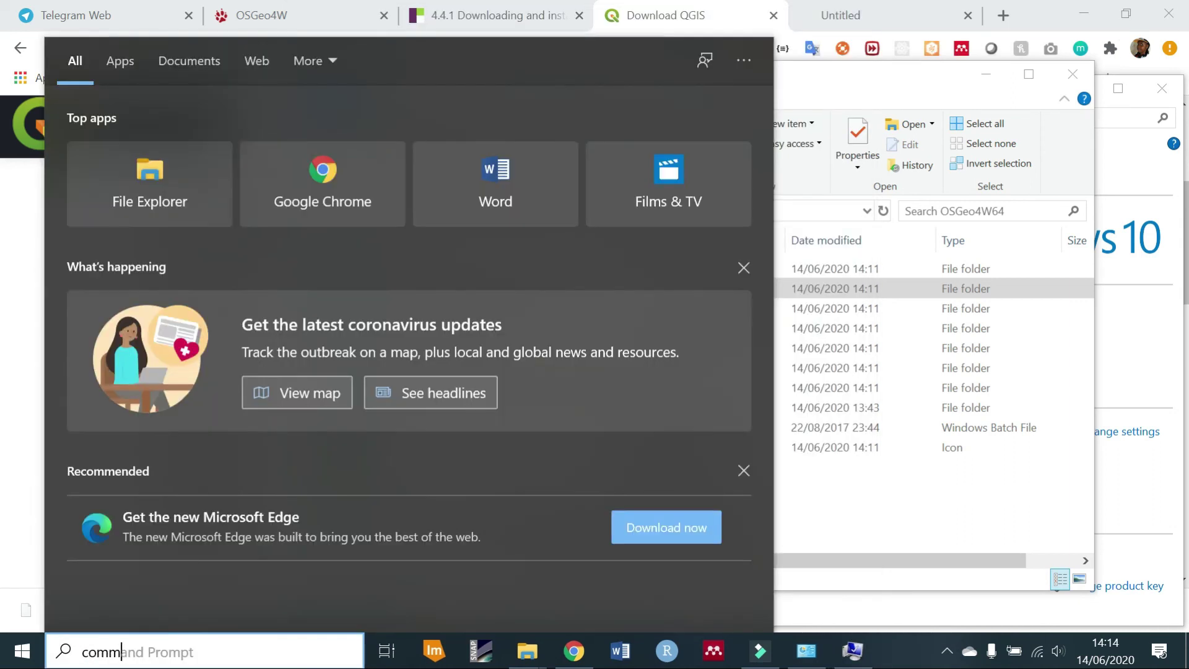
left_click(191, 148)
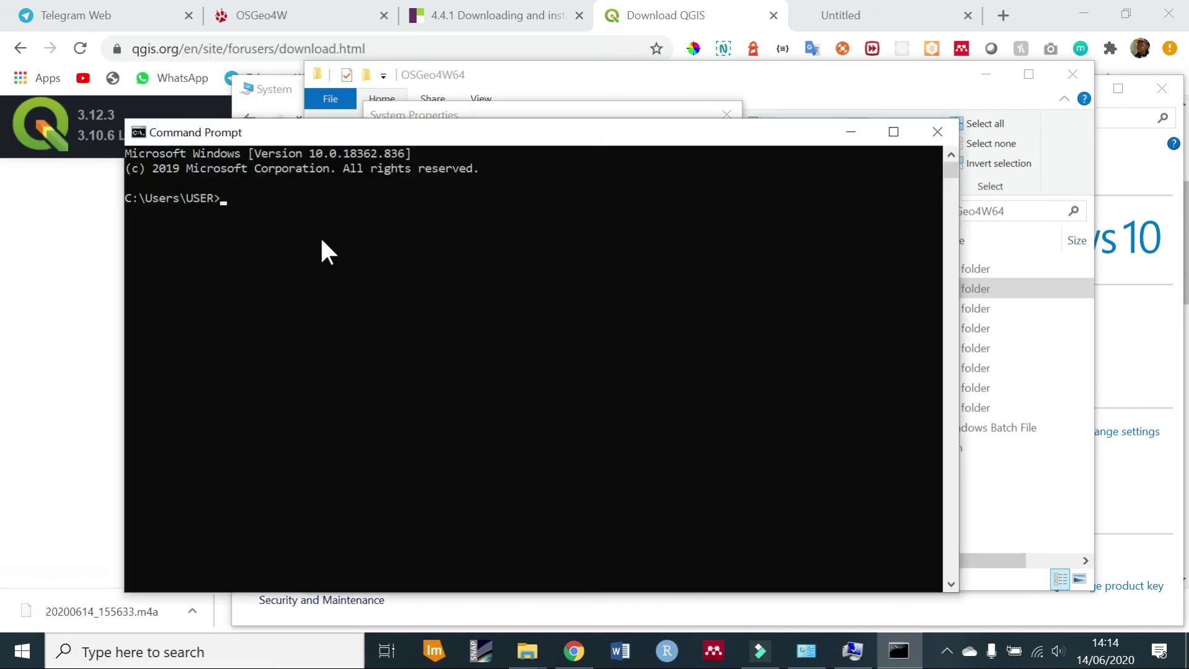
left_click(317, 239)
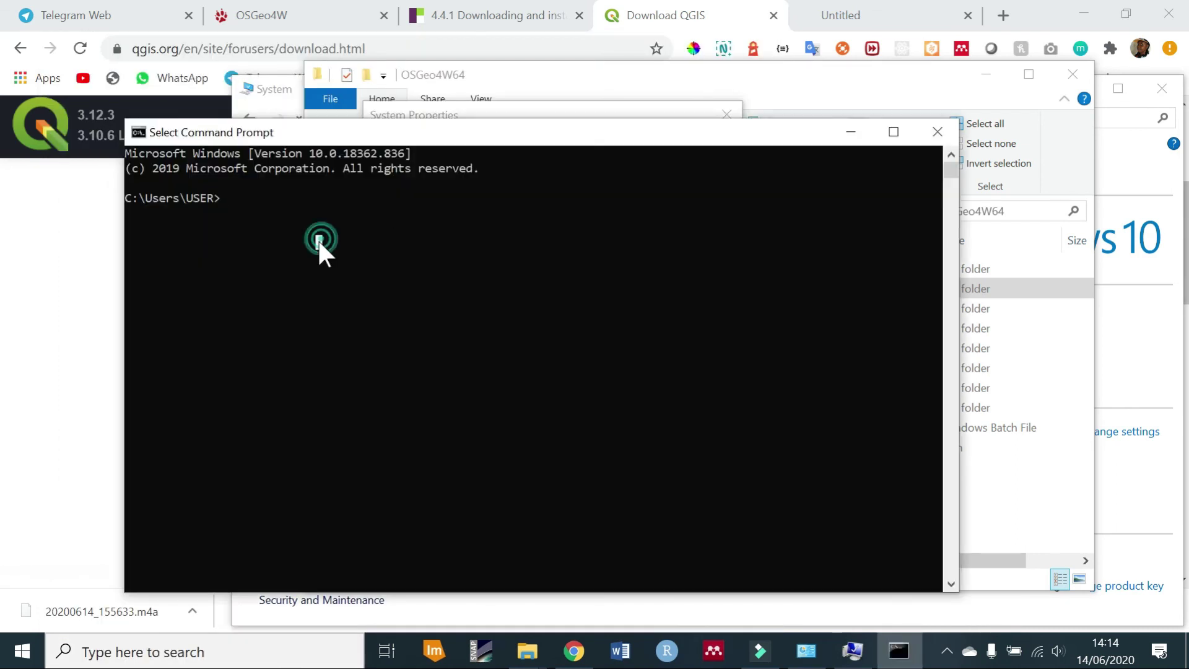
key("Escape")
- Run the gdal_translator and ogr2ogr commands to test the GDAL tools, and look through the output of both
type("gdal")
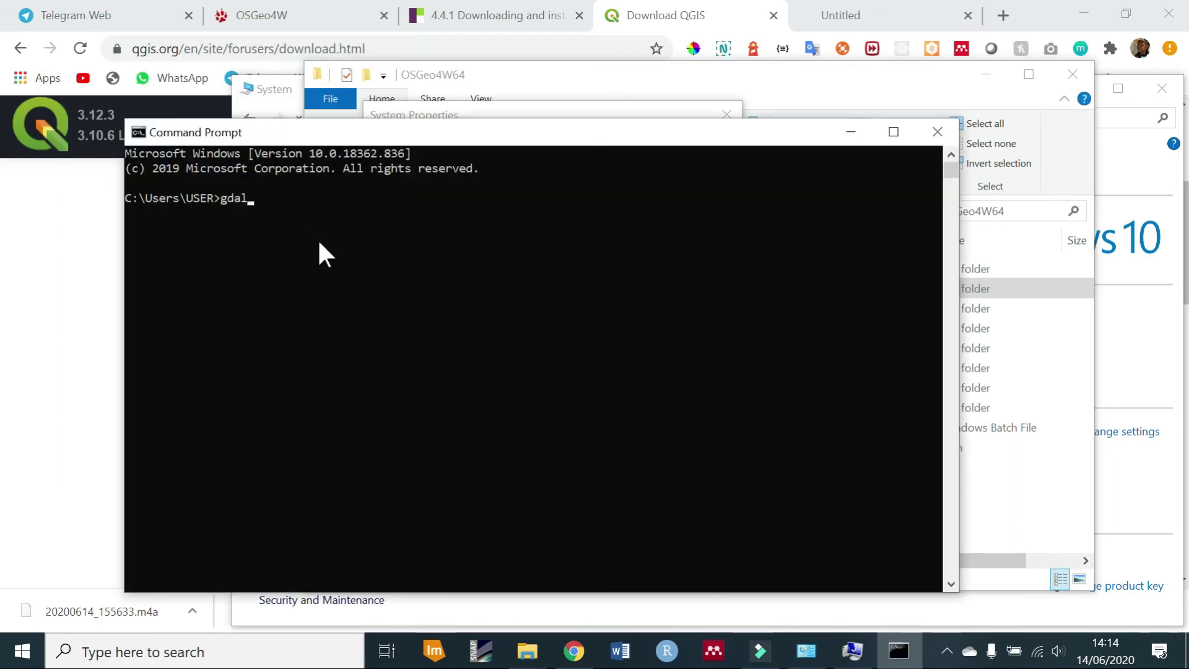
type("_translator")
key("Return")
type("ogr2ogr")
key("Return")
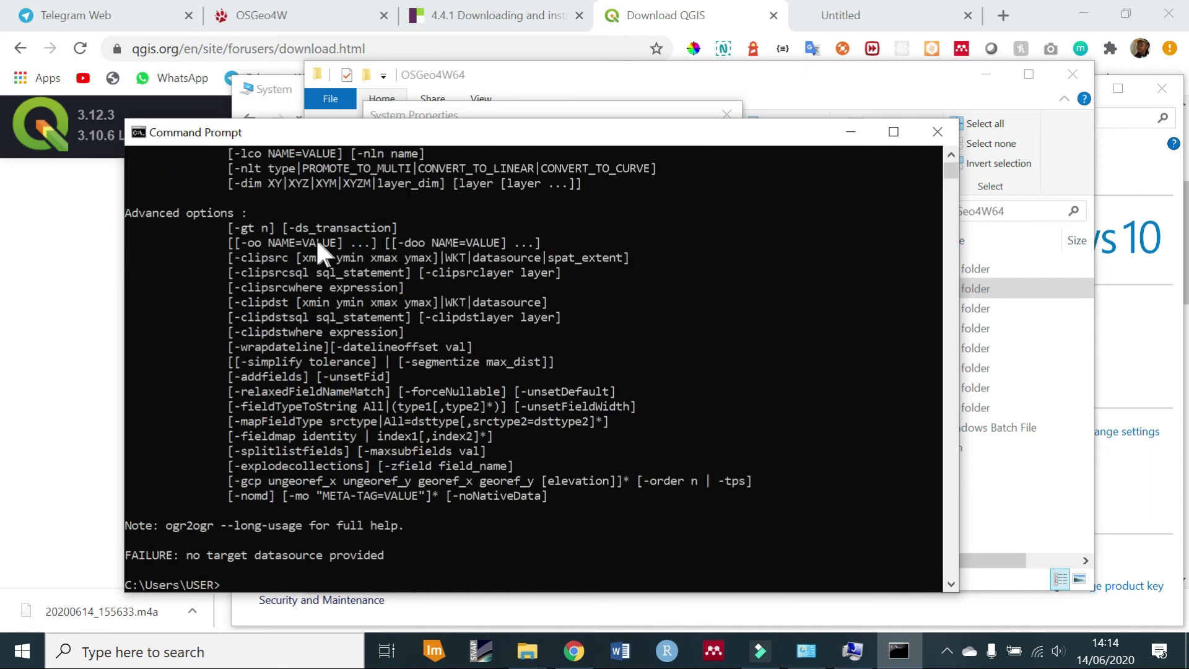
scroll(316, 239, "up", 5)
scroll(315, 239, "down", 2)
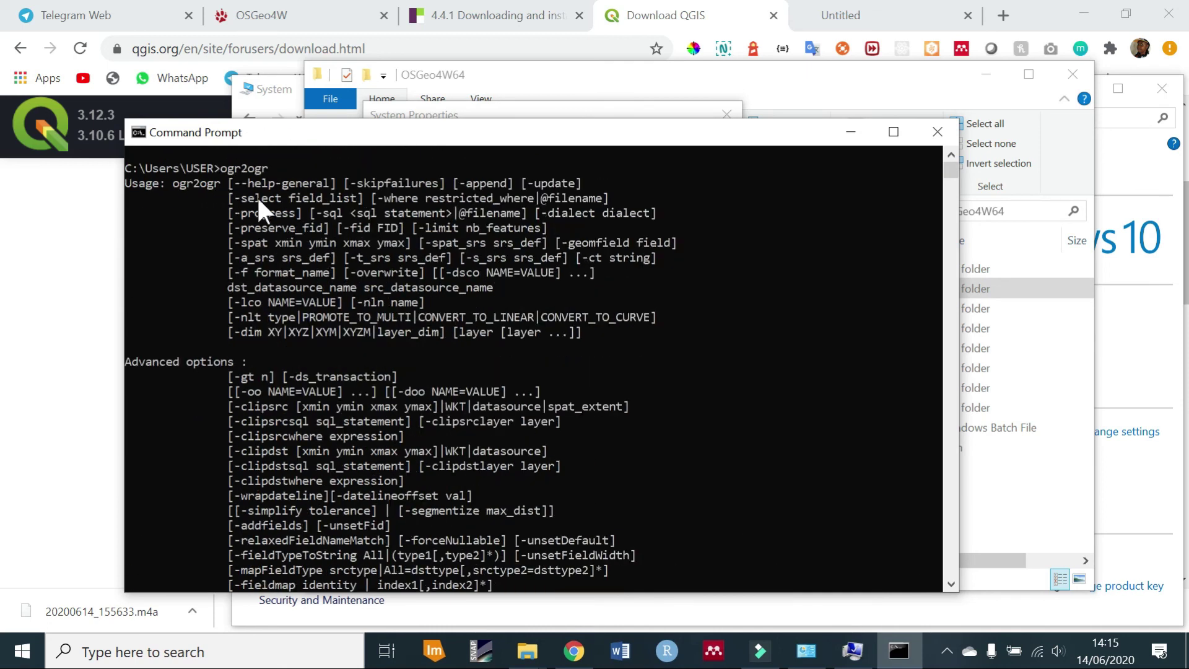
scroll(379, 296, "down", 2)
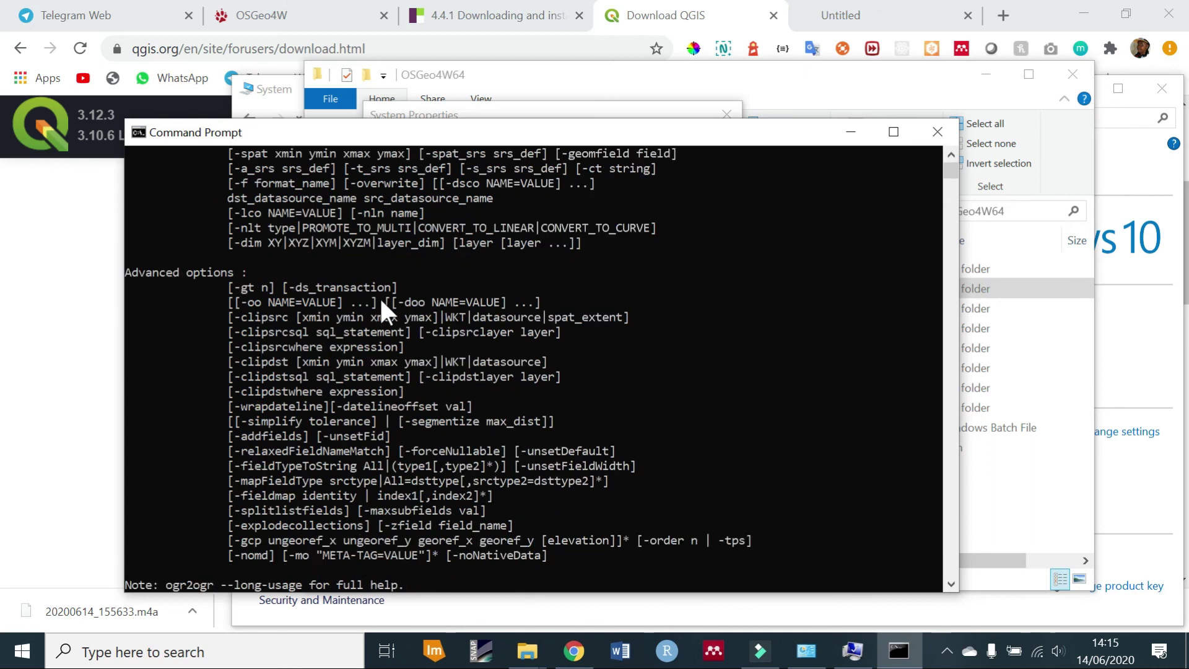
scroll(381, 296, "up", 4)
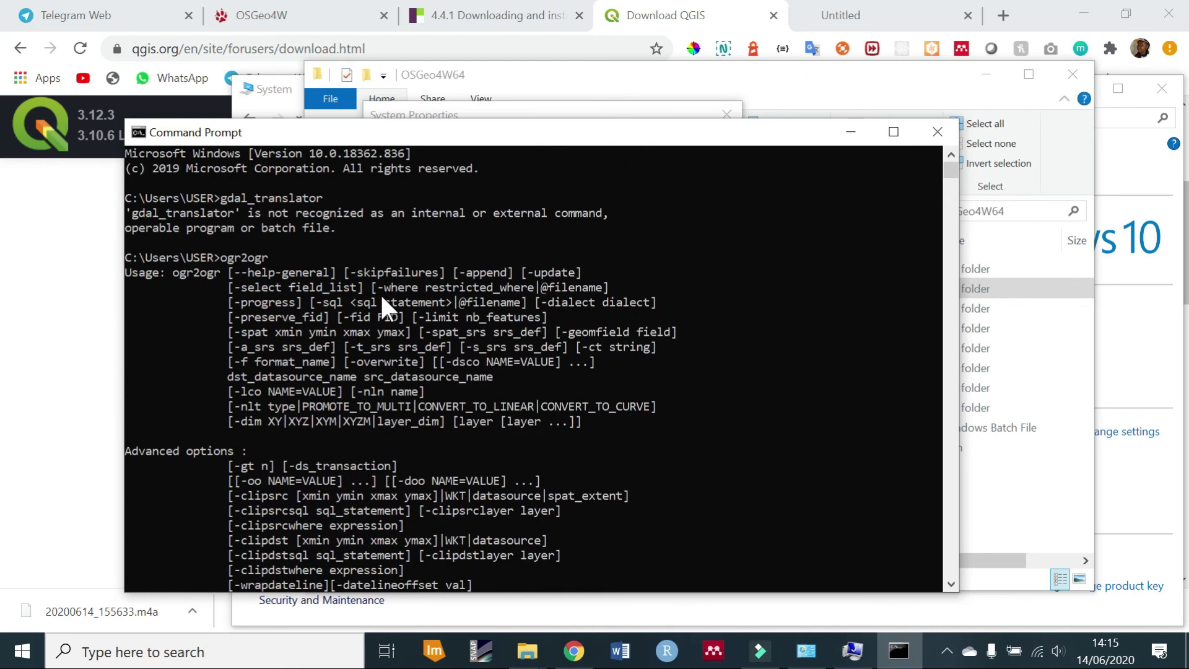